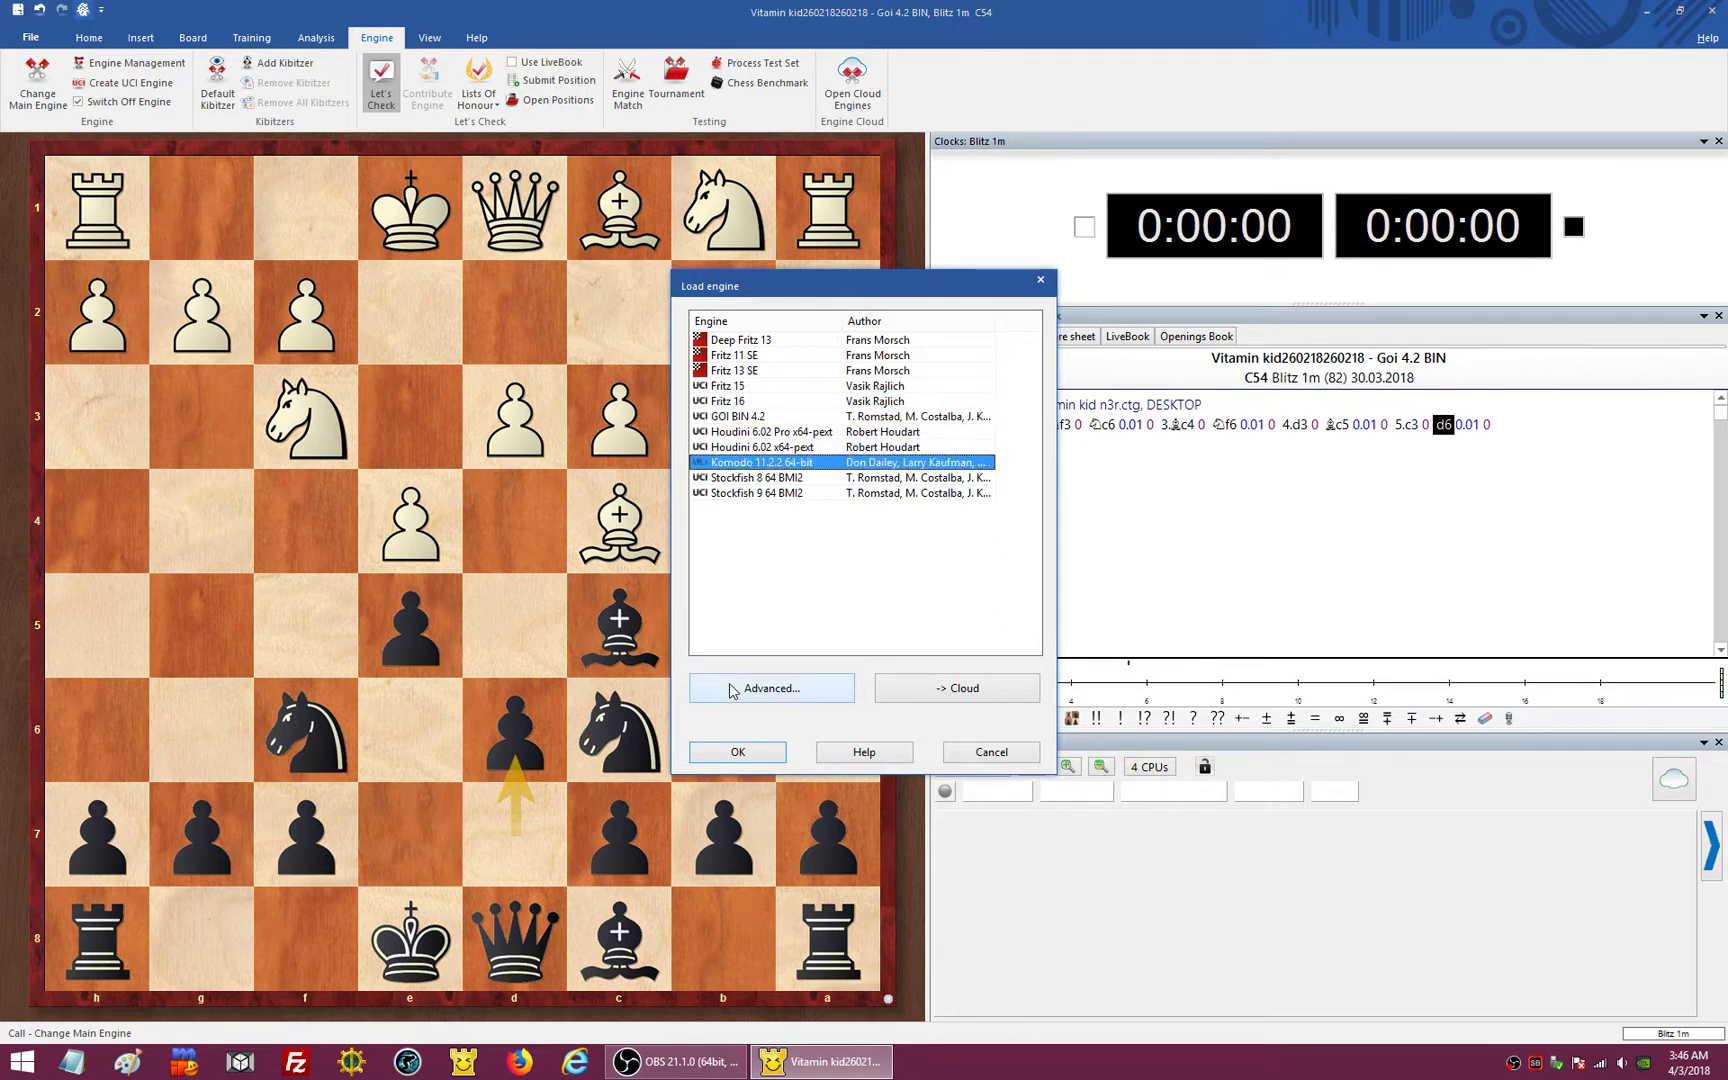
- Review Komodo's engine parameters from its advanced settings, which show a 4915 MB hashtable
left_click(731, 688)
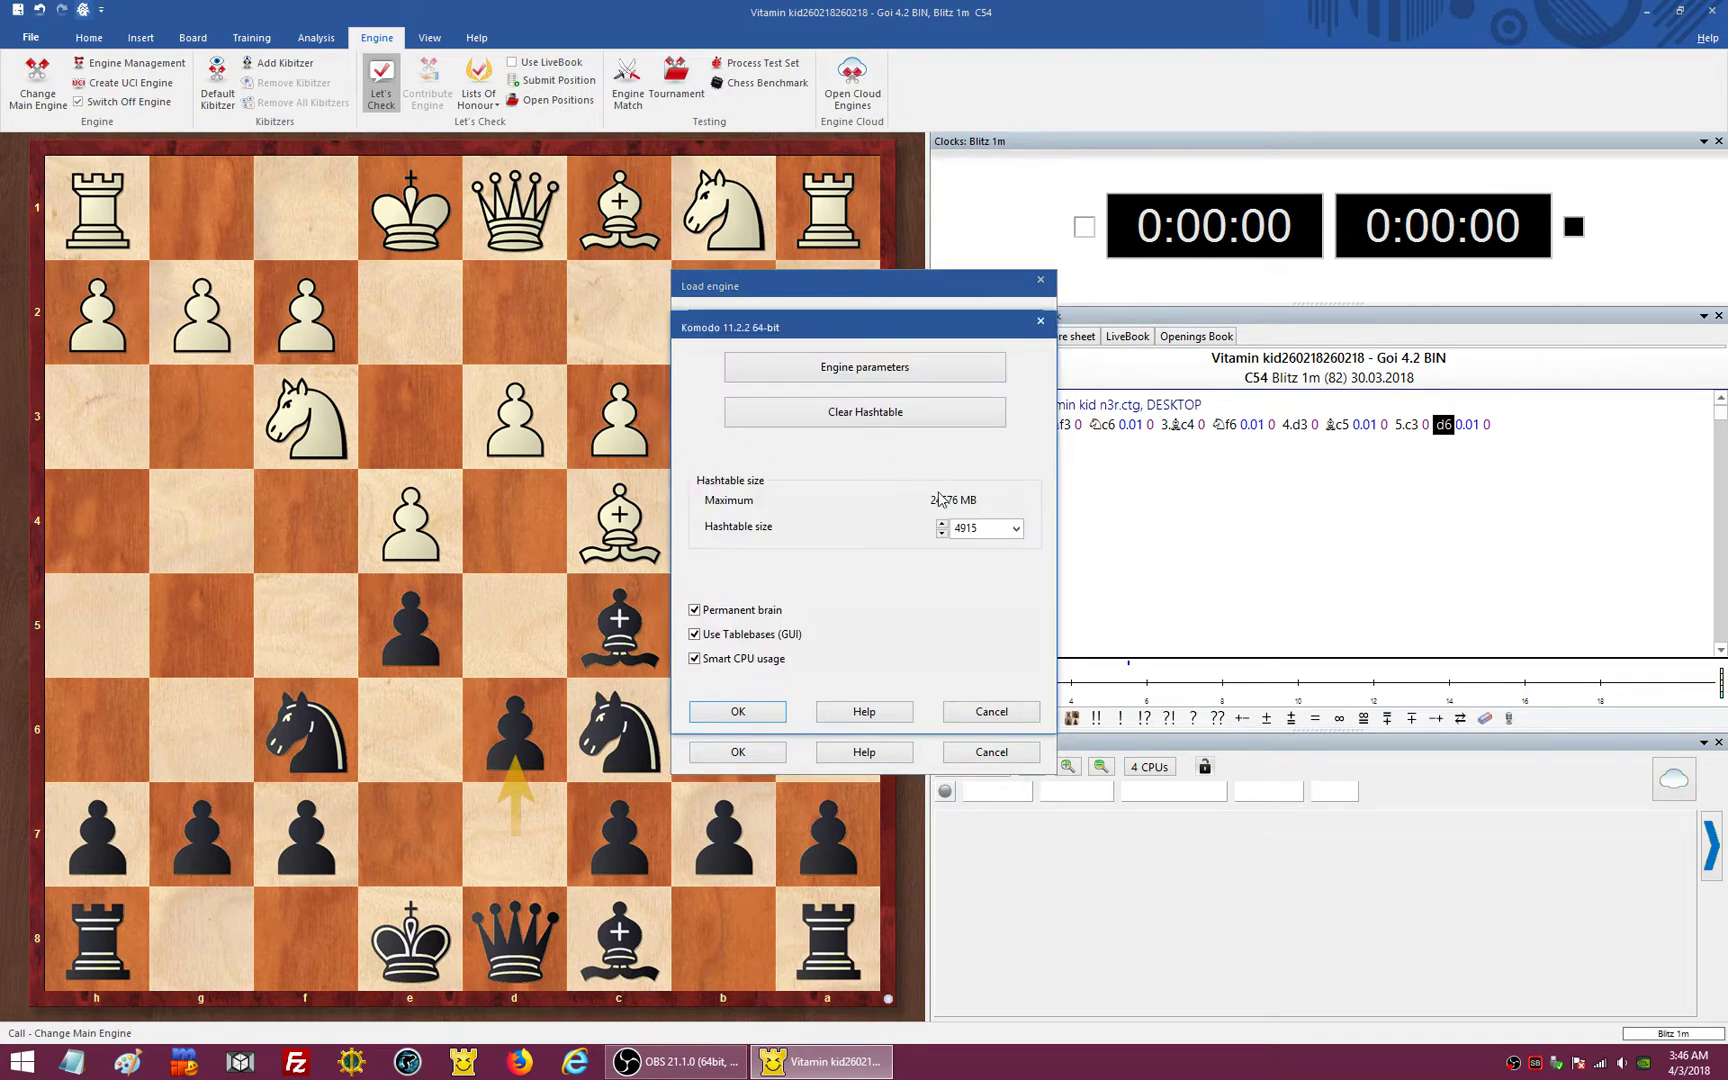
left_click(860, 368)
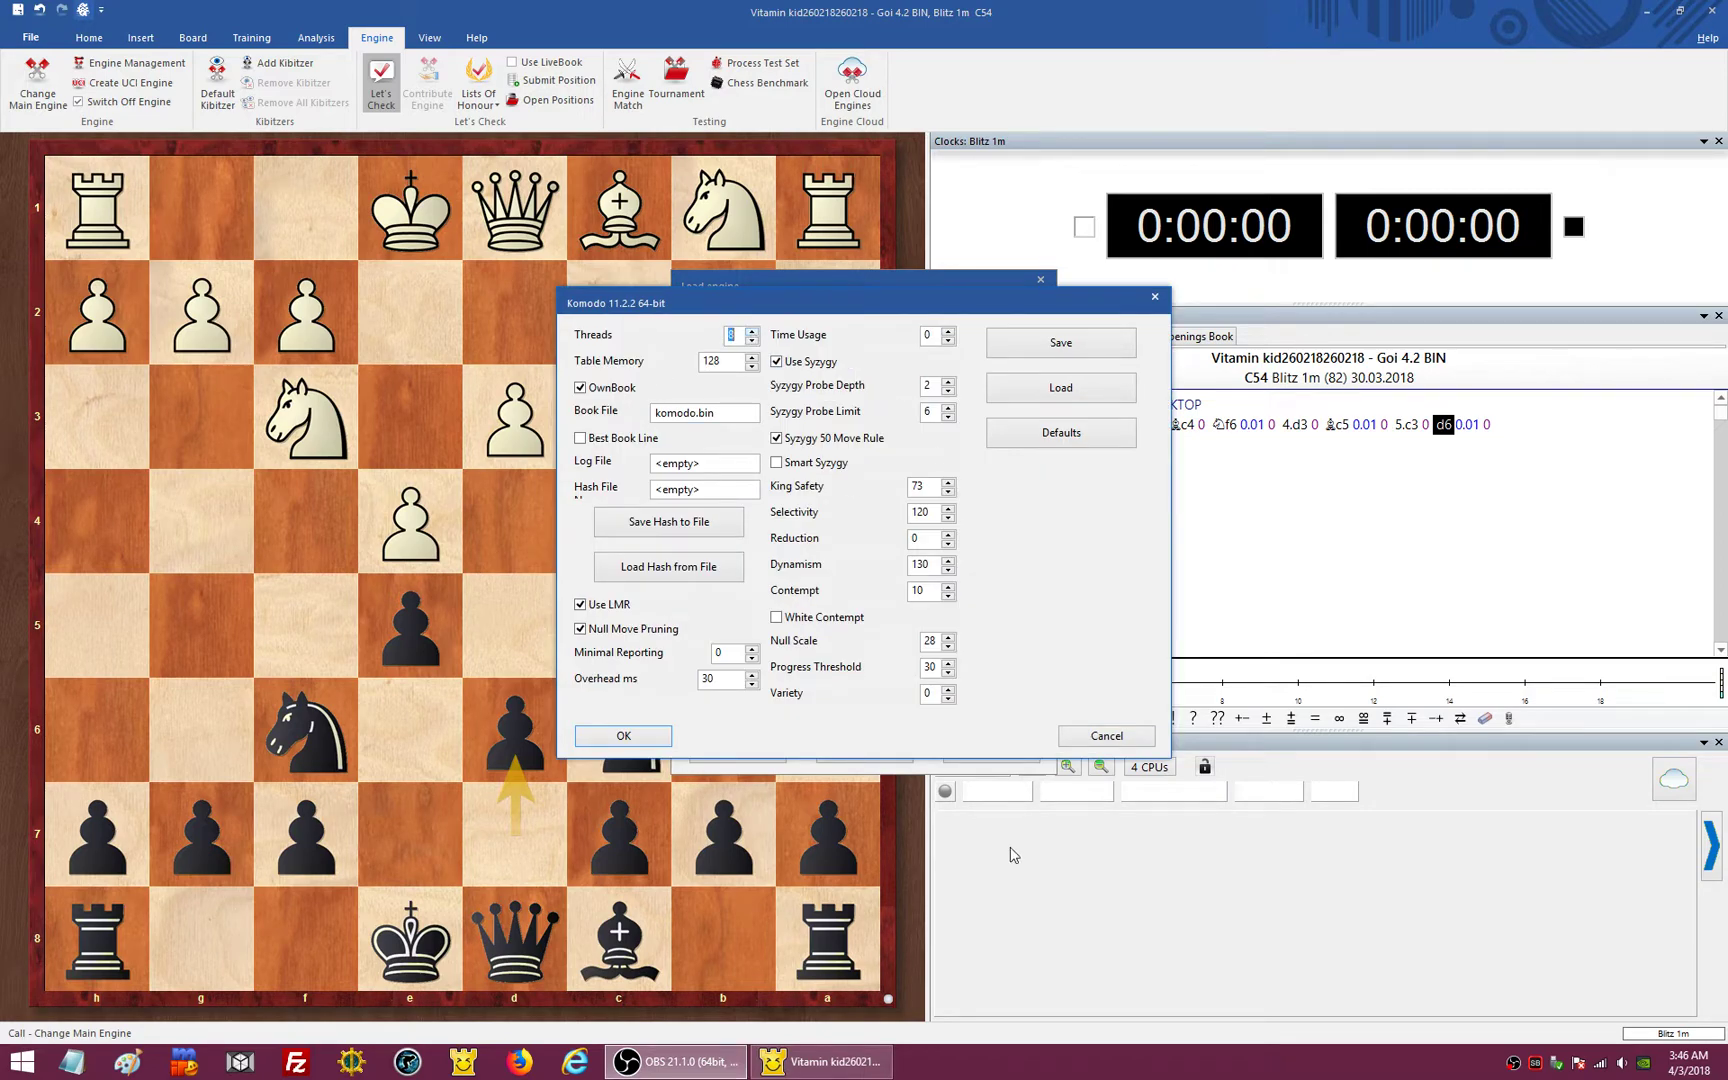
left_click(643, 735)
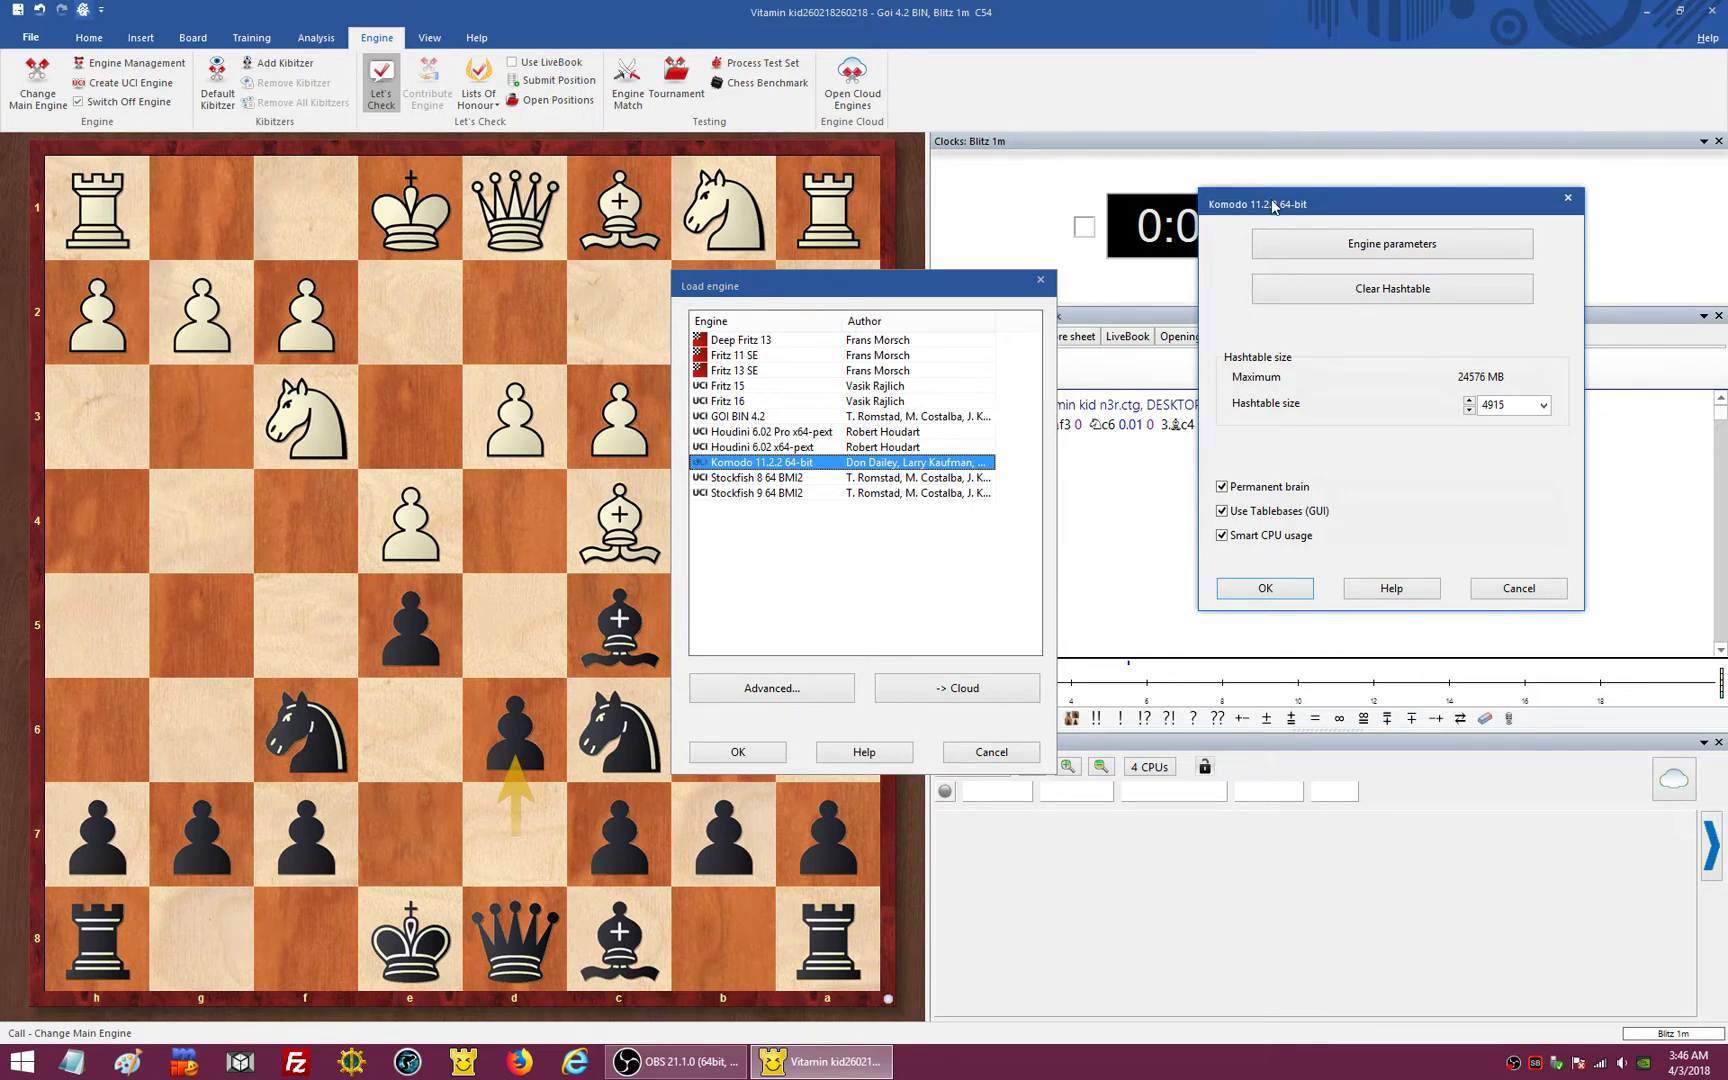
- Lower Komodo 11.2.2's hashtable size from 4915 to 4096 MB and confirm the settings
left_click_drag(1262, 188, 787, 148)
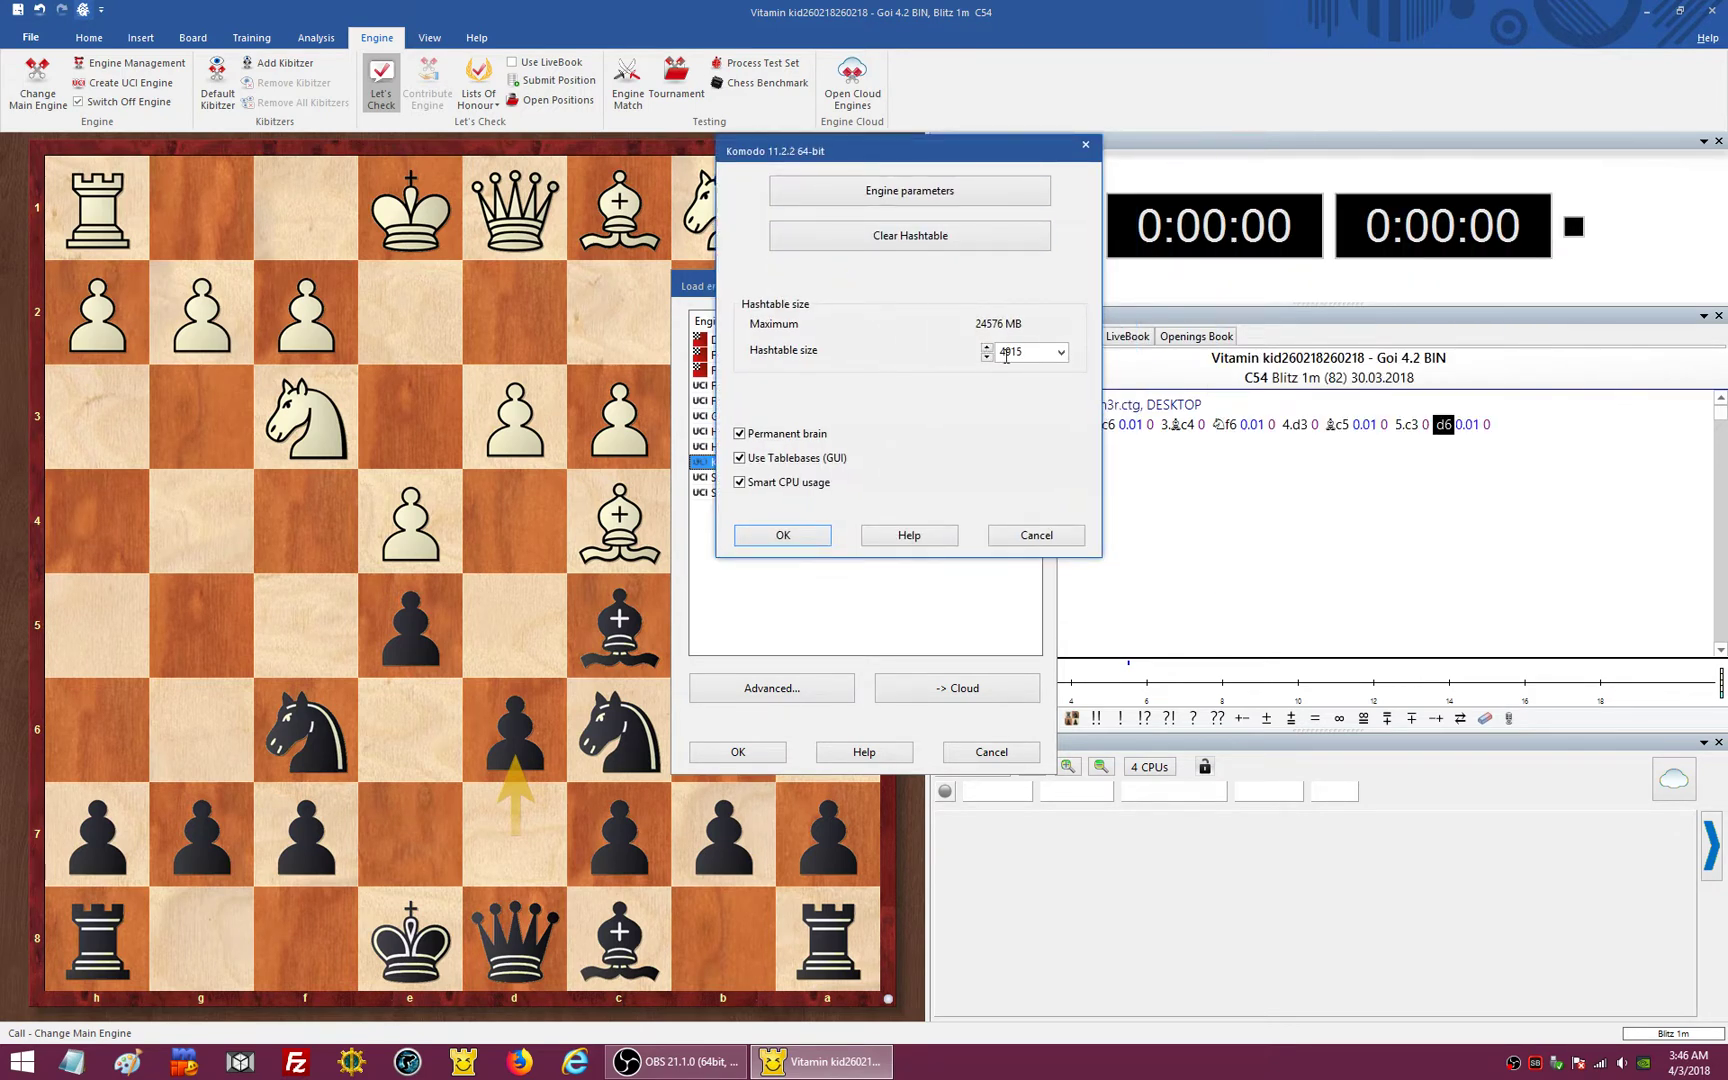
left_click(1061, 353)
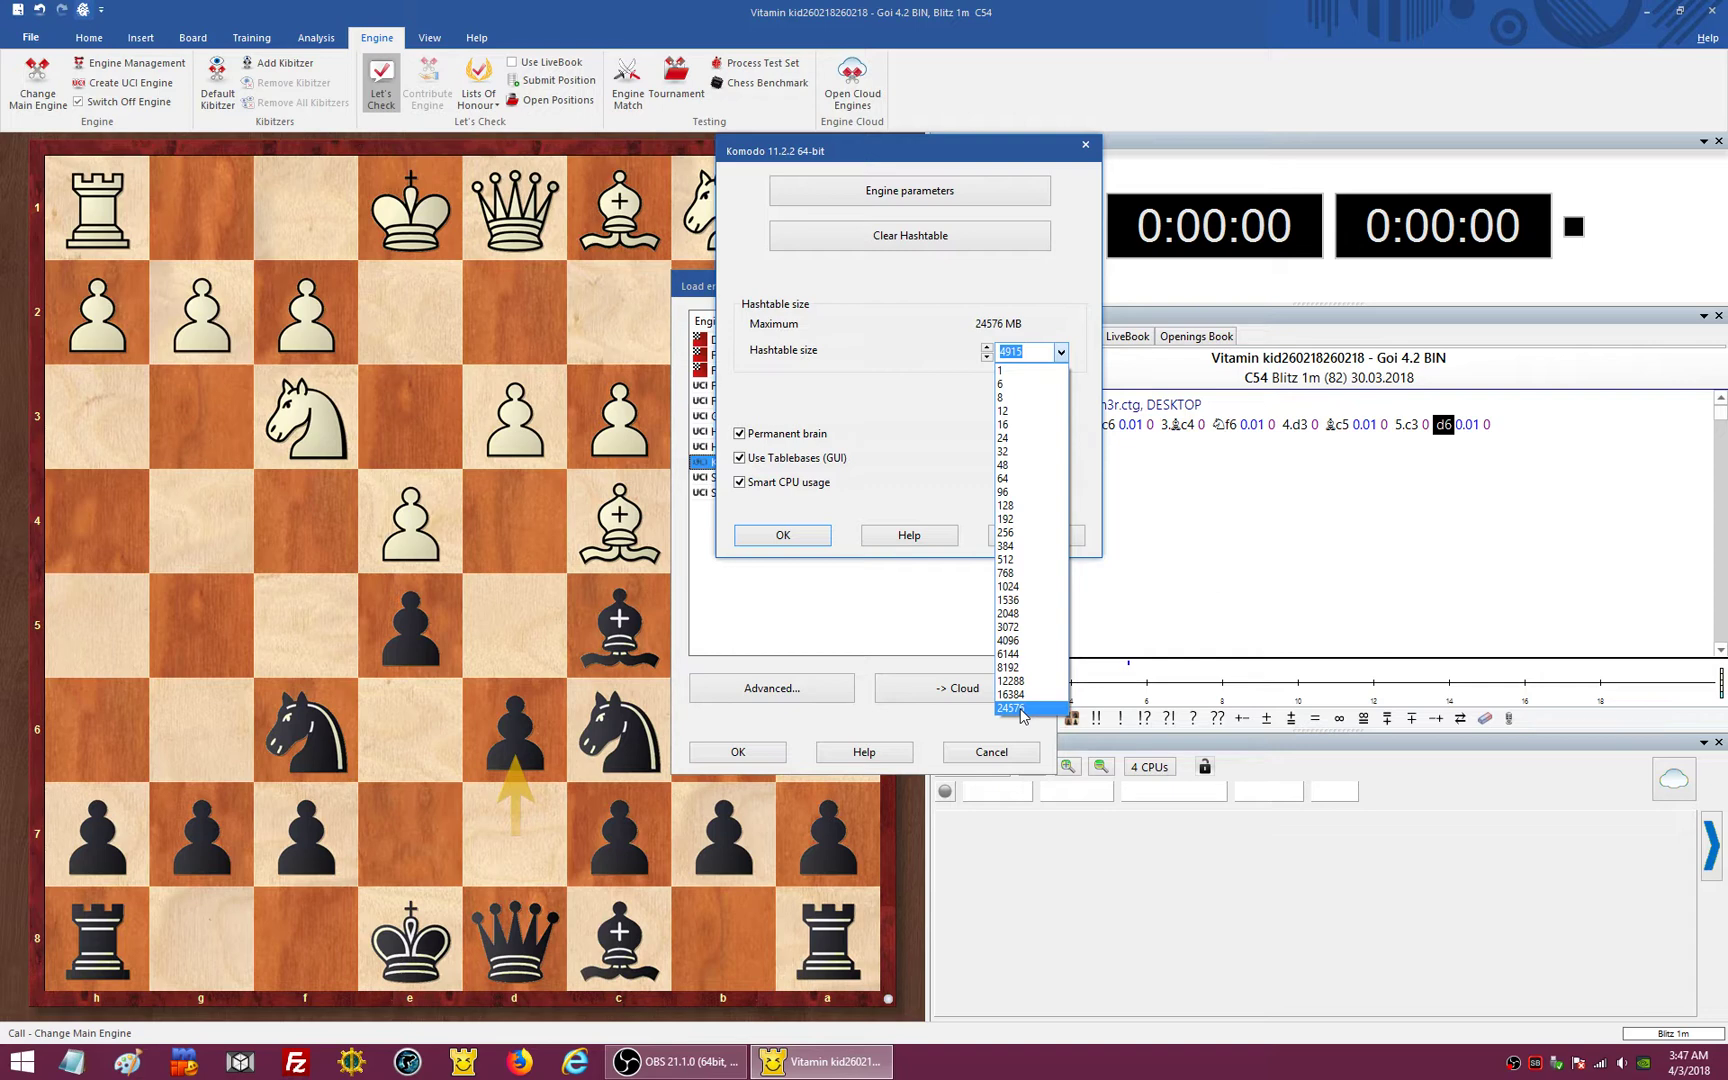
left_click(1007, 641)
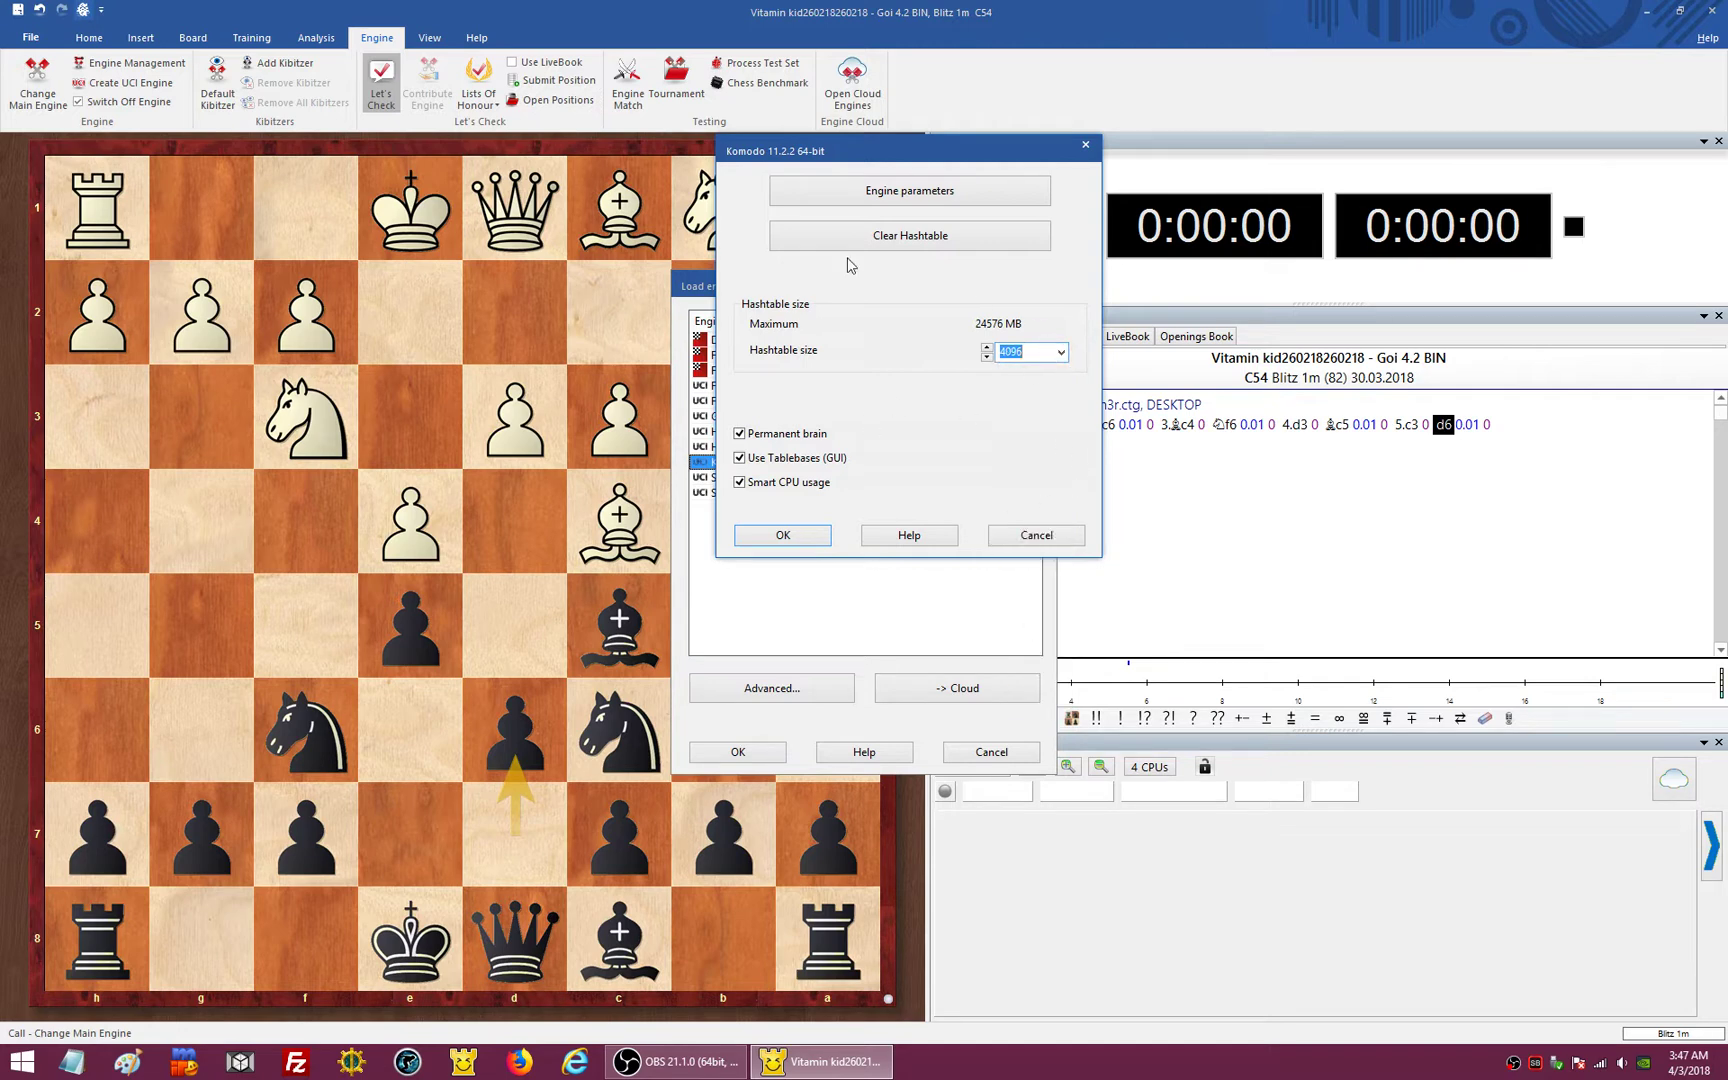
left_click(780, 536)
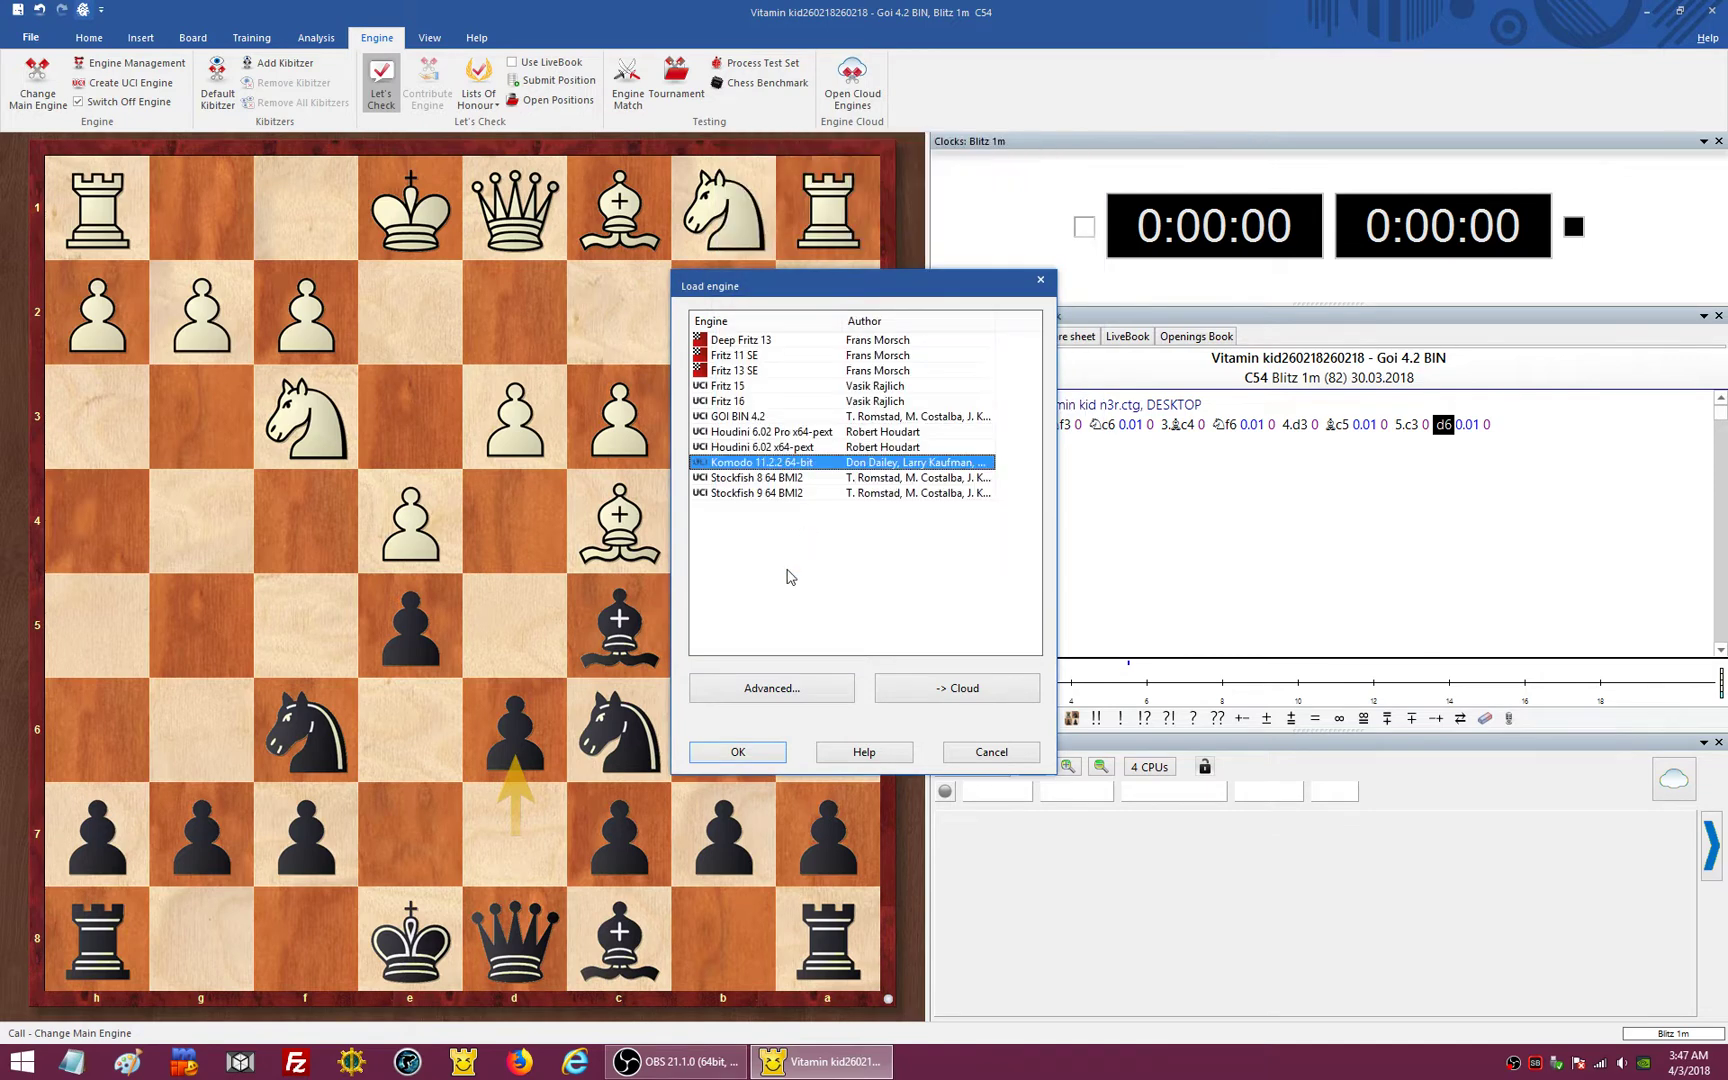
- Load Komodo 11.2.2 as the main engine and start infinite analysis of the position
left_click(735, 752)
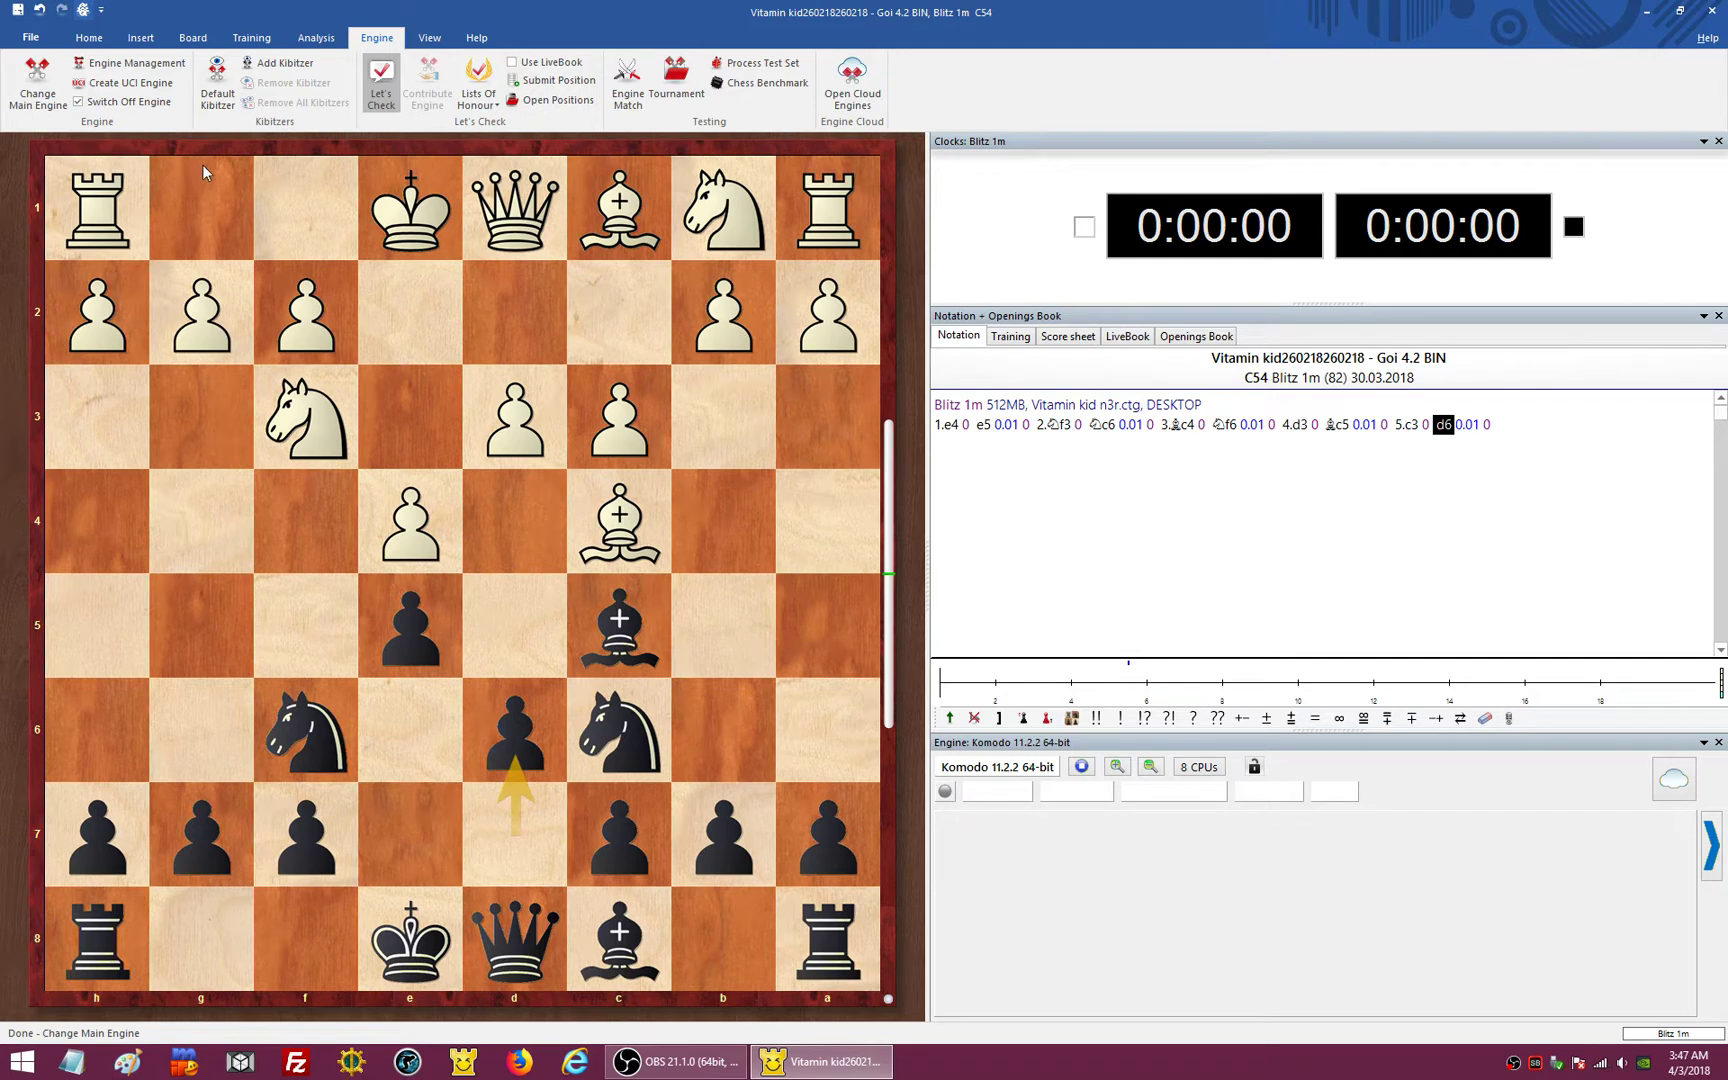
scroll(133, 100, "up", 5)
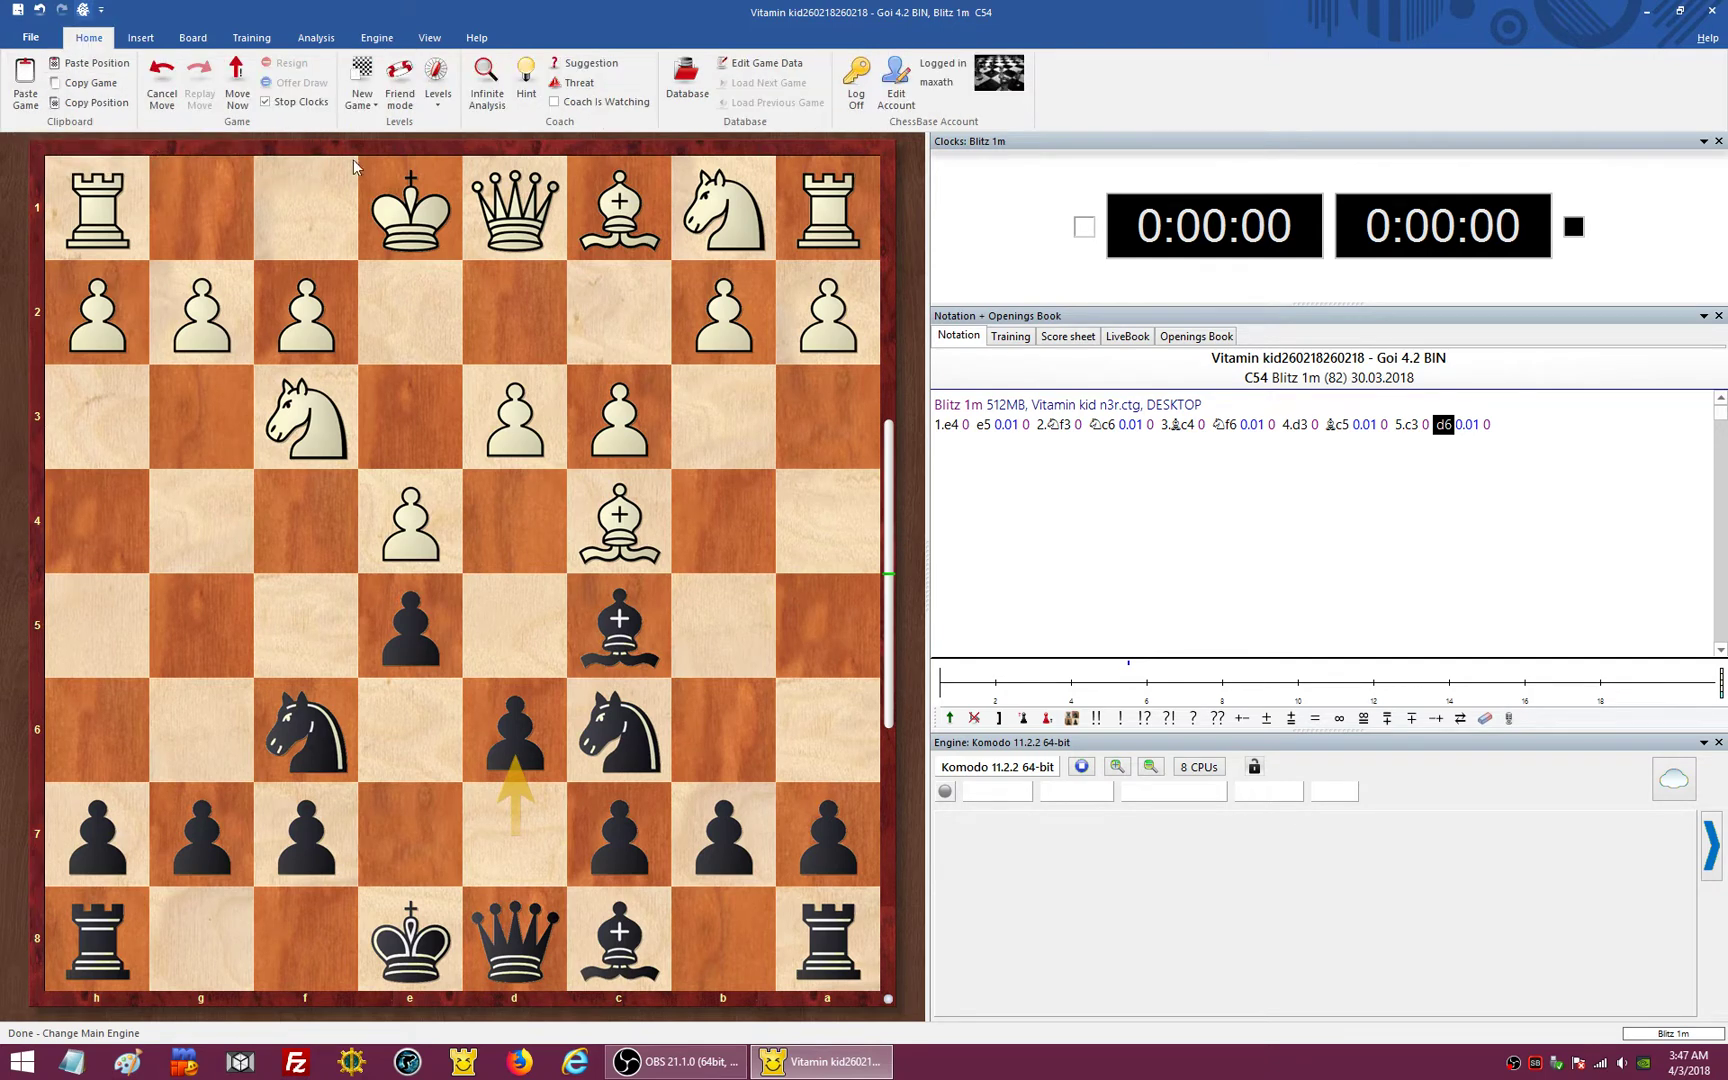
left_click(484, 88)
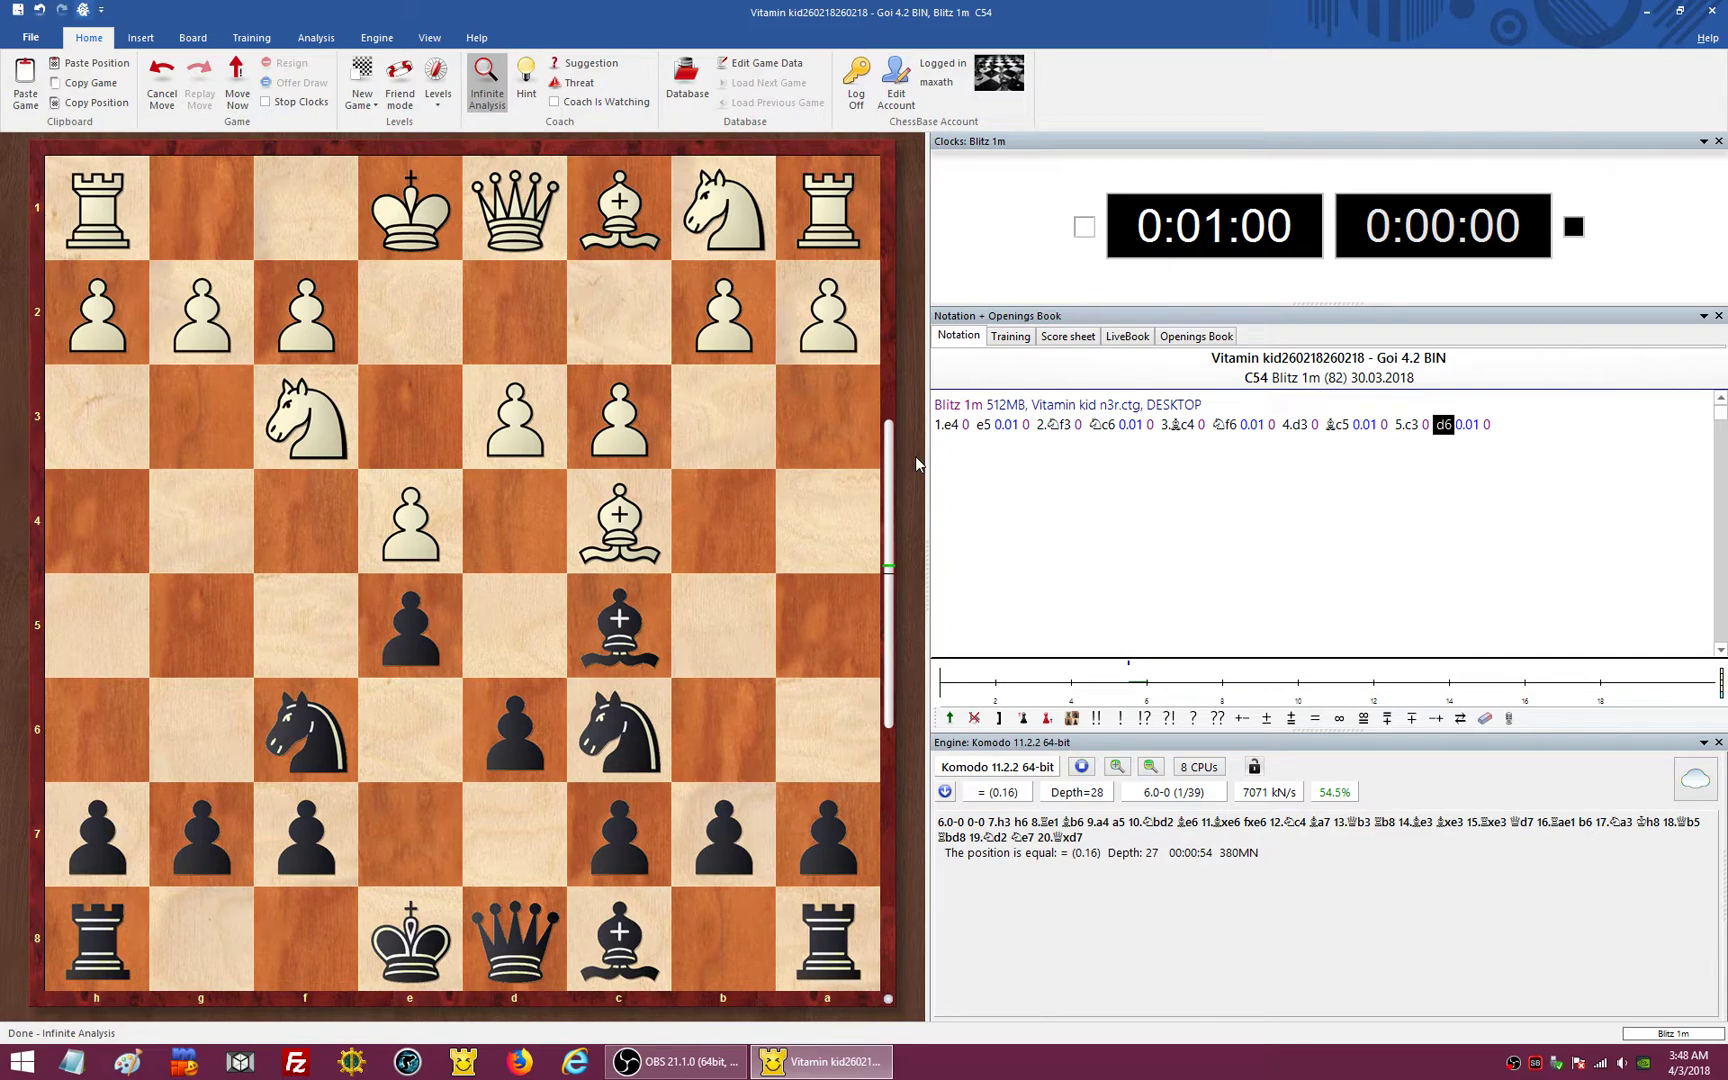
- Stop the analysis and paste the Fritz 16 screenshot into Paint
left_click(485, 92)
left_click(127, 1061)
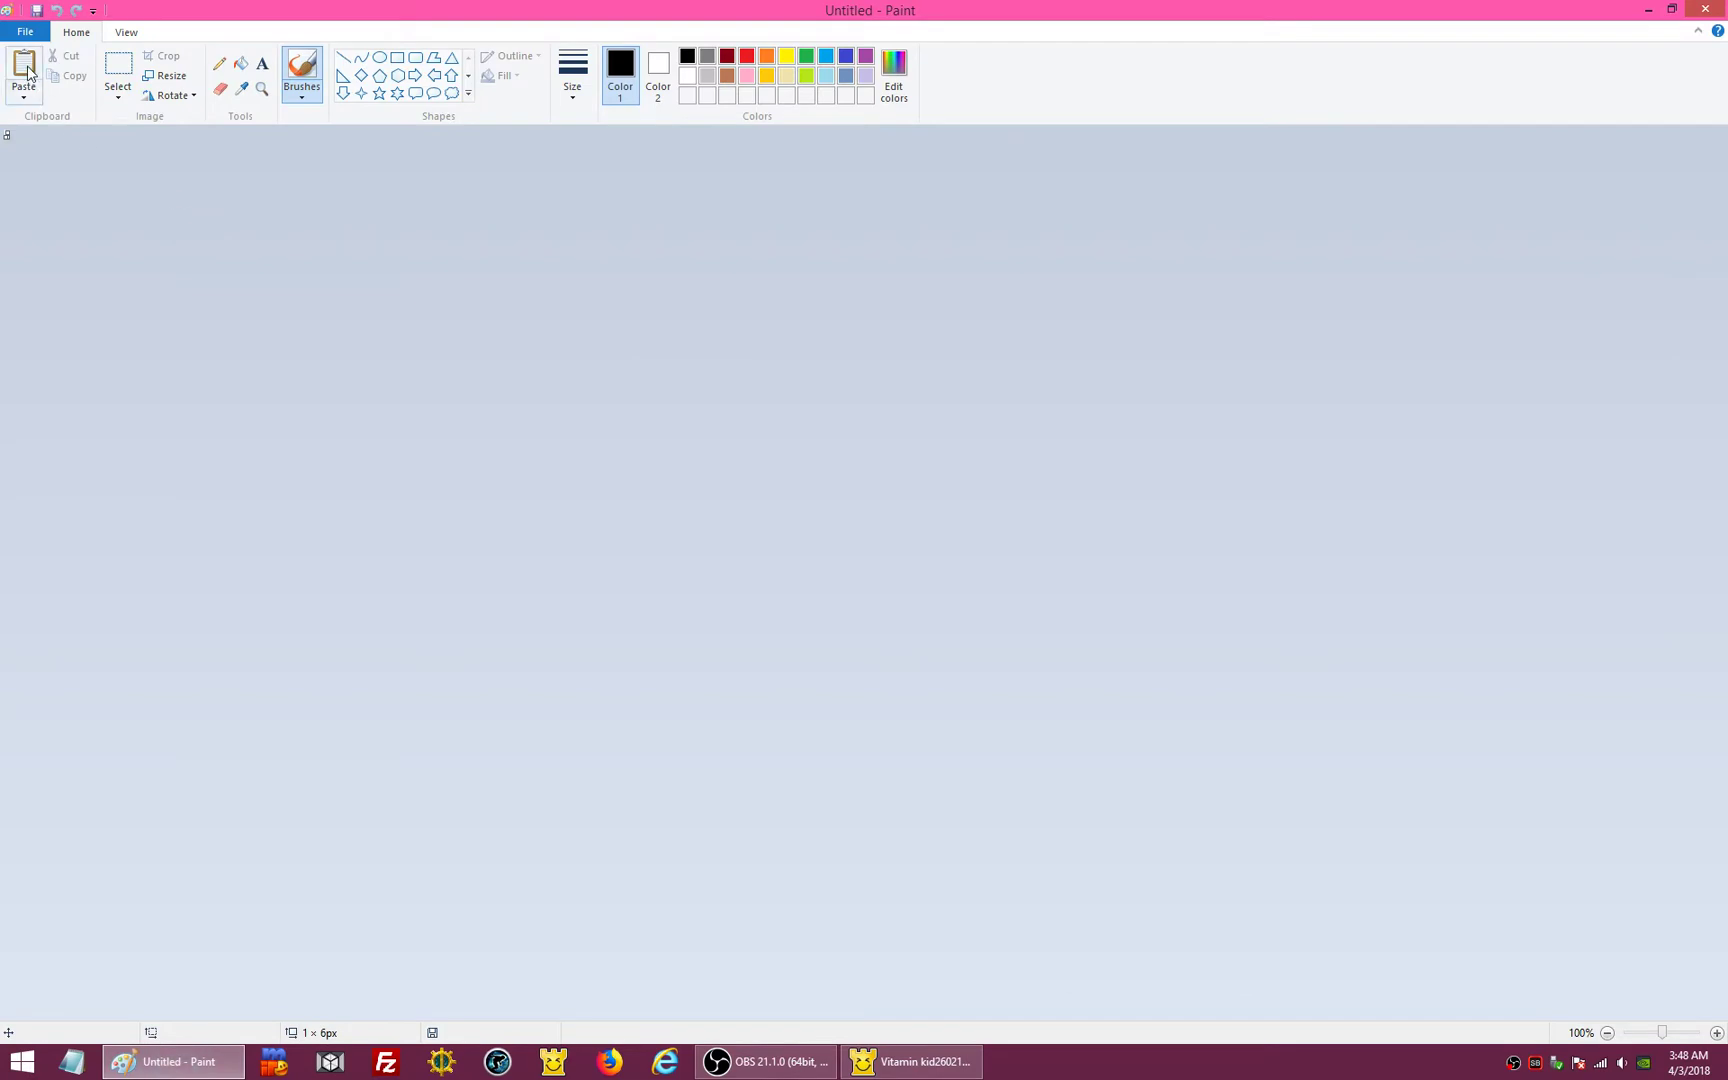
left_click(23, 65)
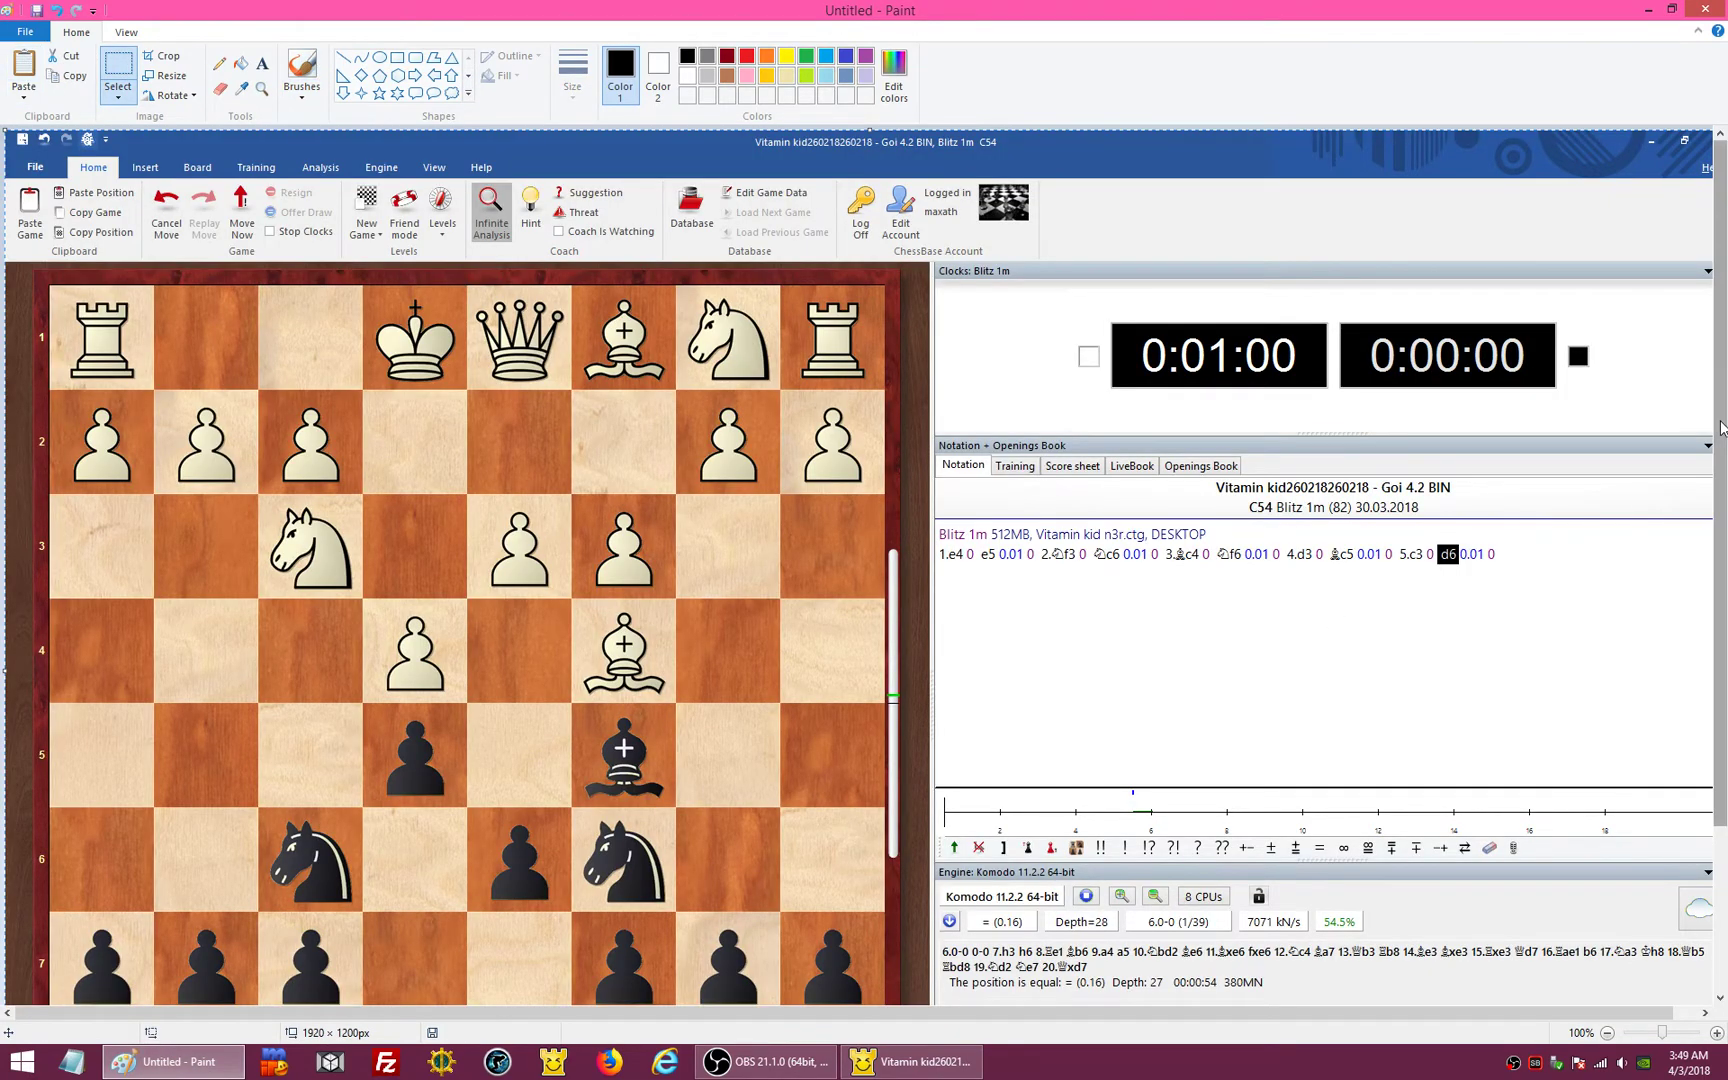
scroll(1722, 428, "down", 3)
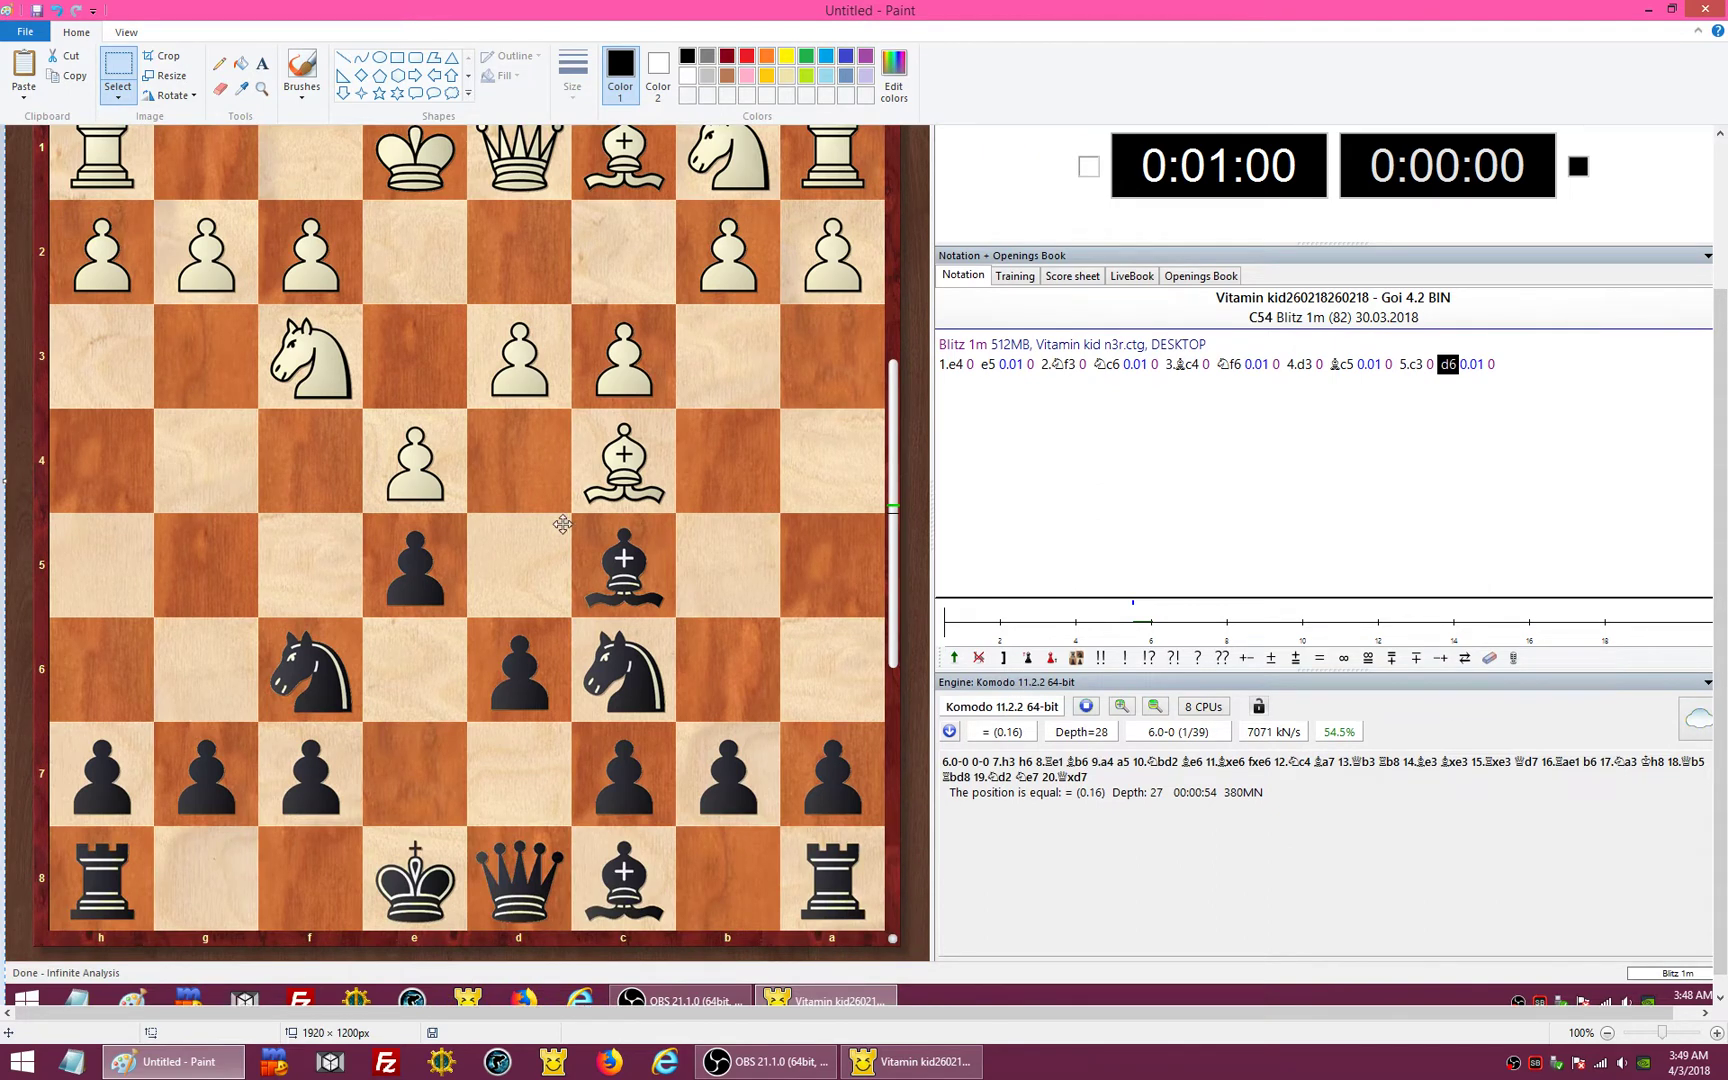
- With the pencil, mark the Depth=28 reading and the clock, and draw a 4 below the moves
left_click(219, 63)
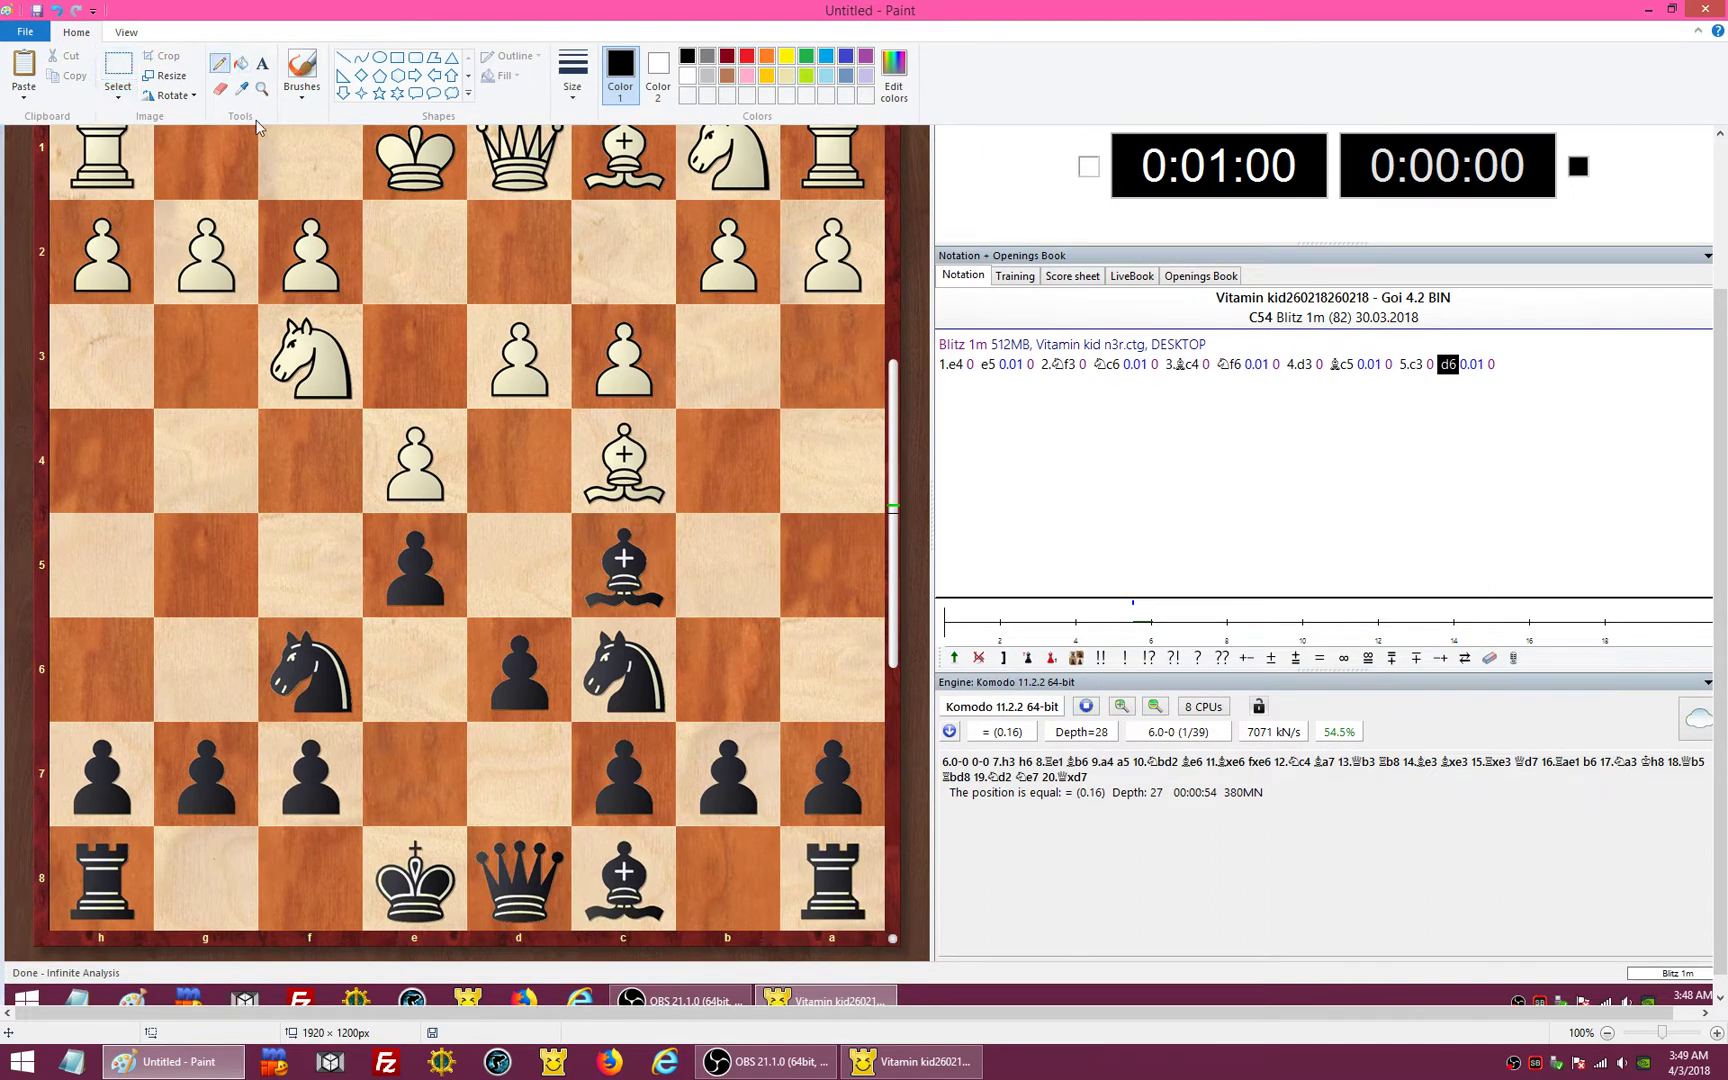
left_click_drag(1093, 743, 1112, 743)
left_click_drag(1174, 210, 1350, 220)
mouse_move(1155, 441)
left_mouse_down()
mouse_move(1222, 510)
mouse_move(1150, 567)
left_mouse_up()
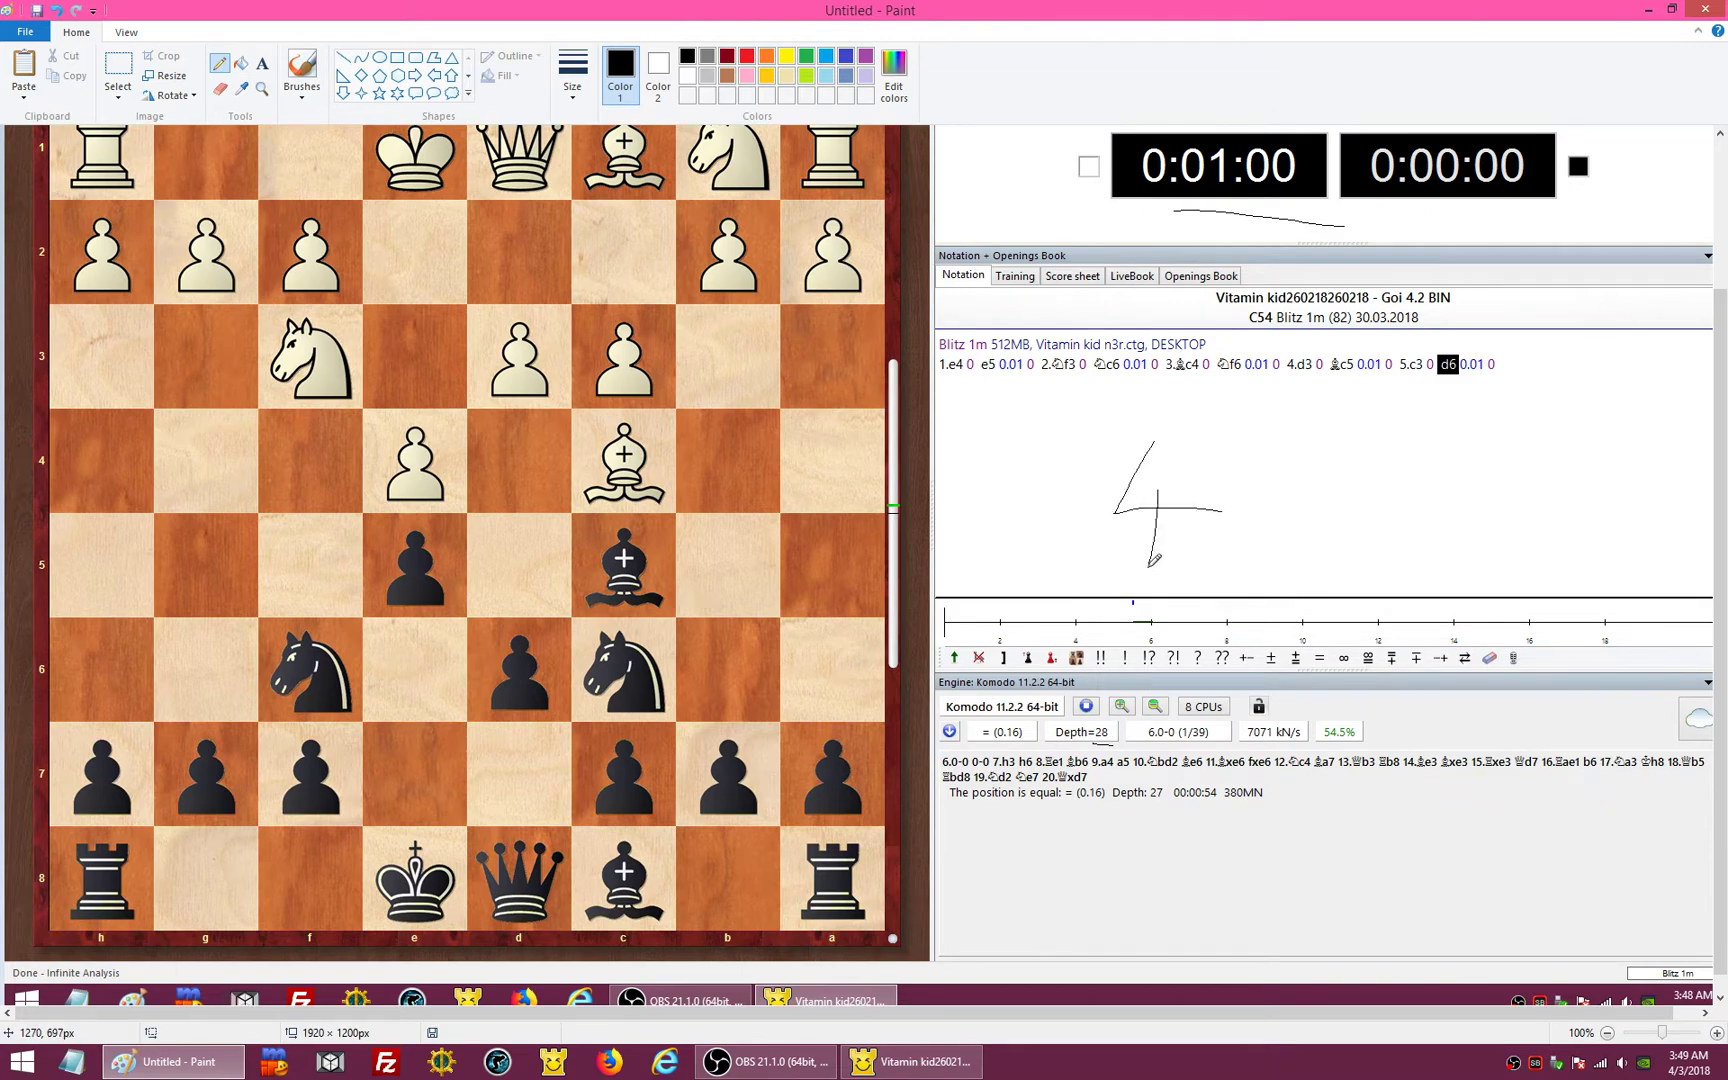
- Return to Fritz 16 and open Komodo's advanced settings through Change Main Engine
left_click(1648, 9)
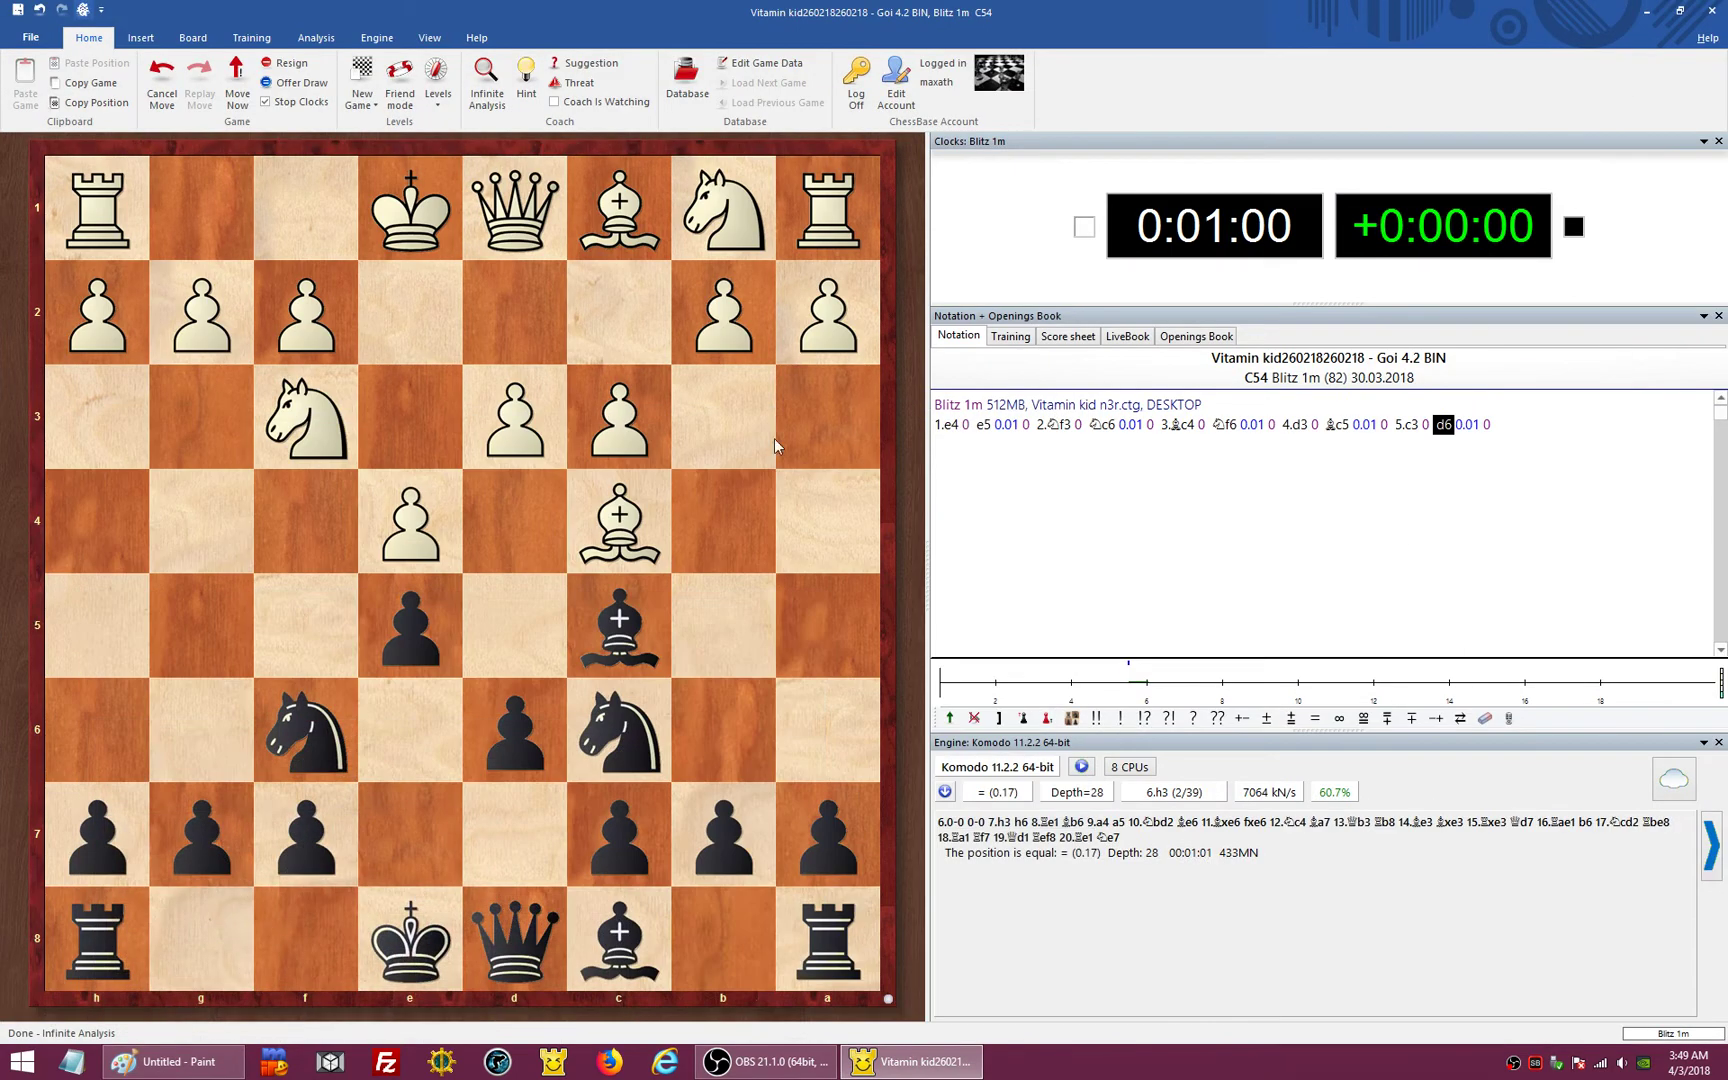
left_click(377, 37)
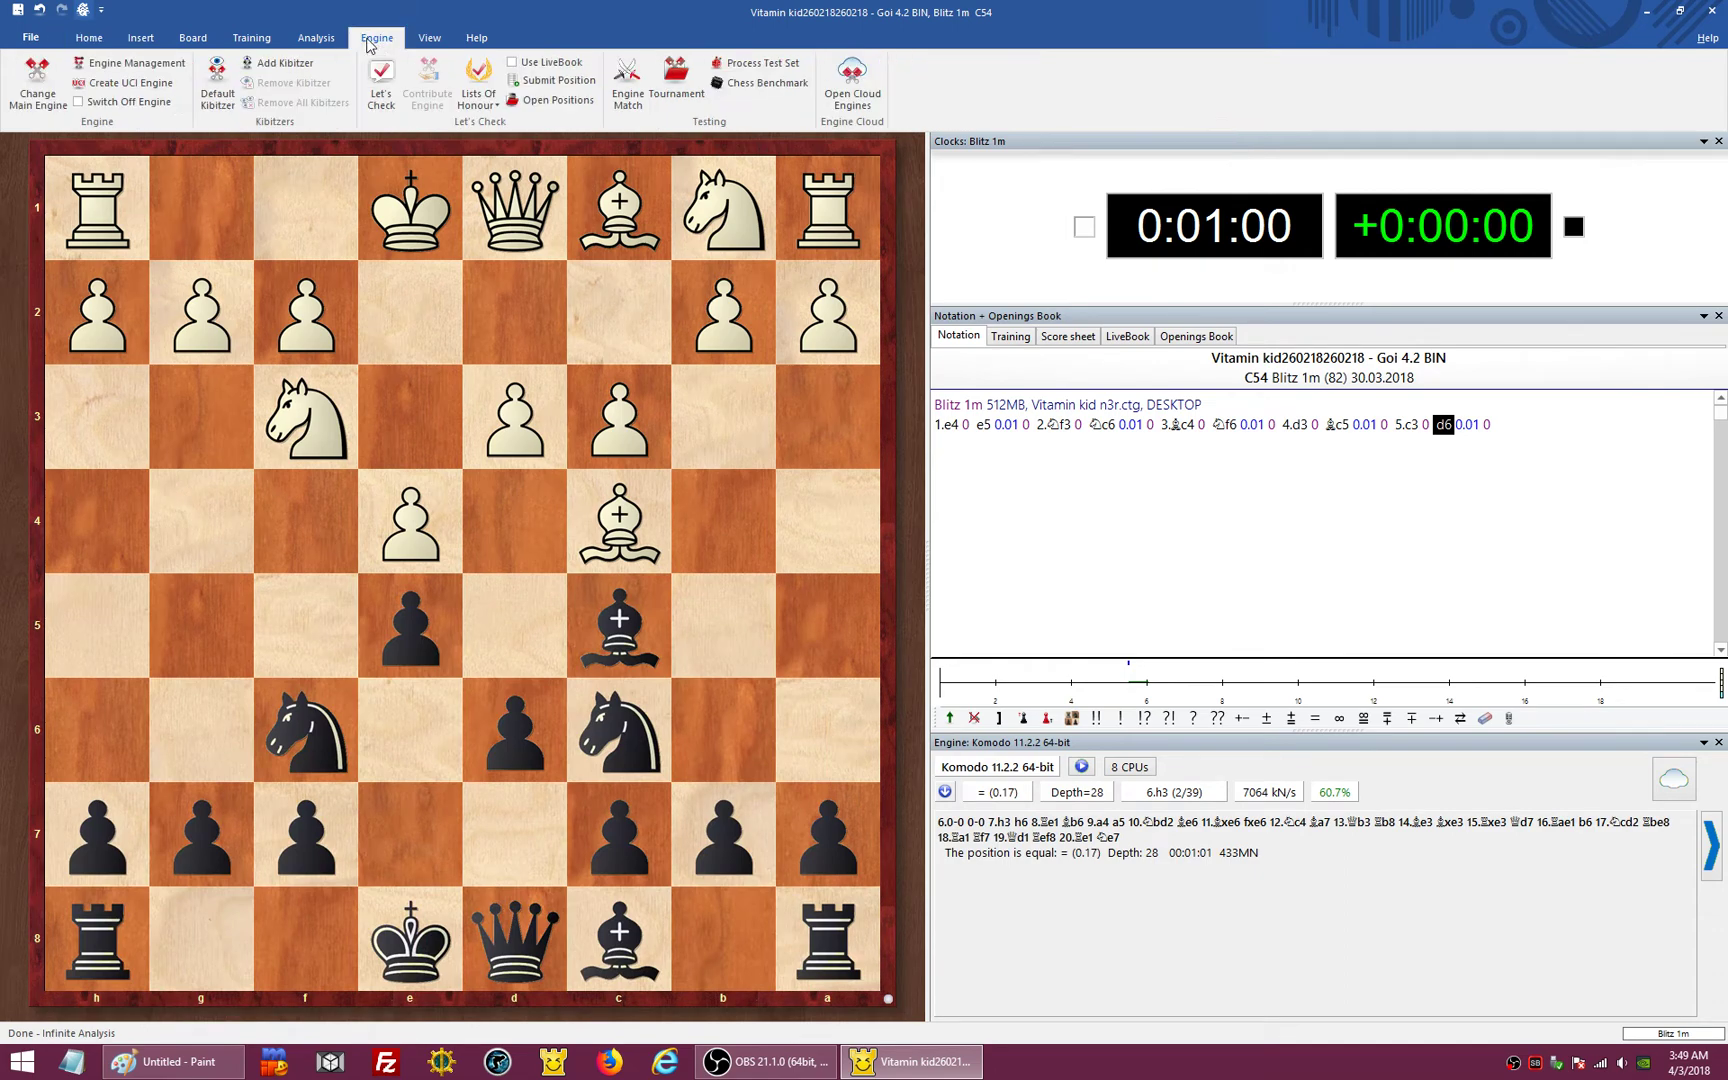
left_click(24, 86)
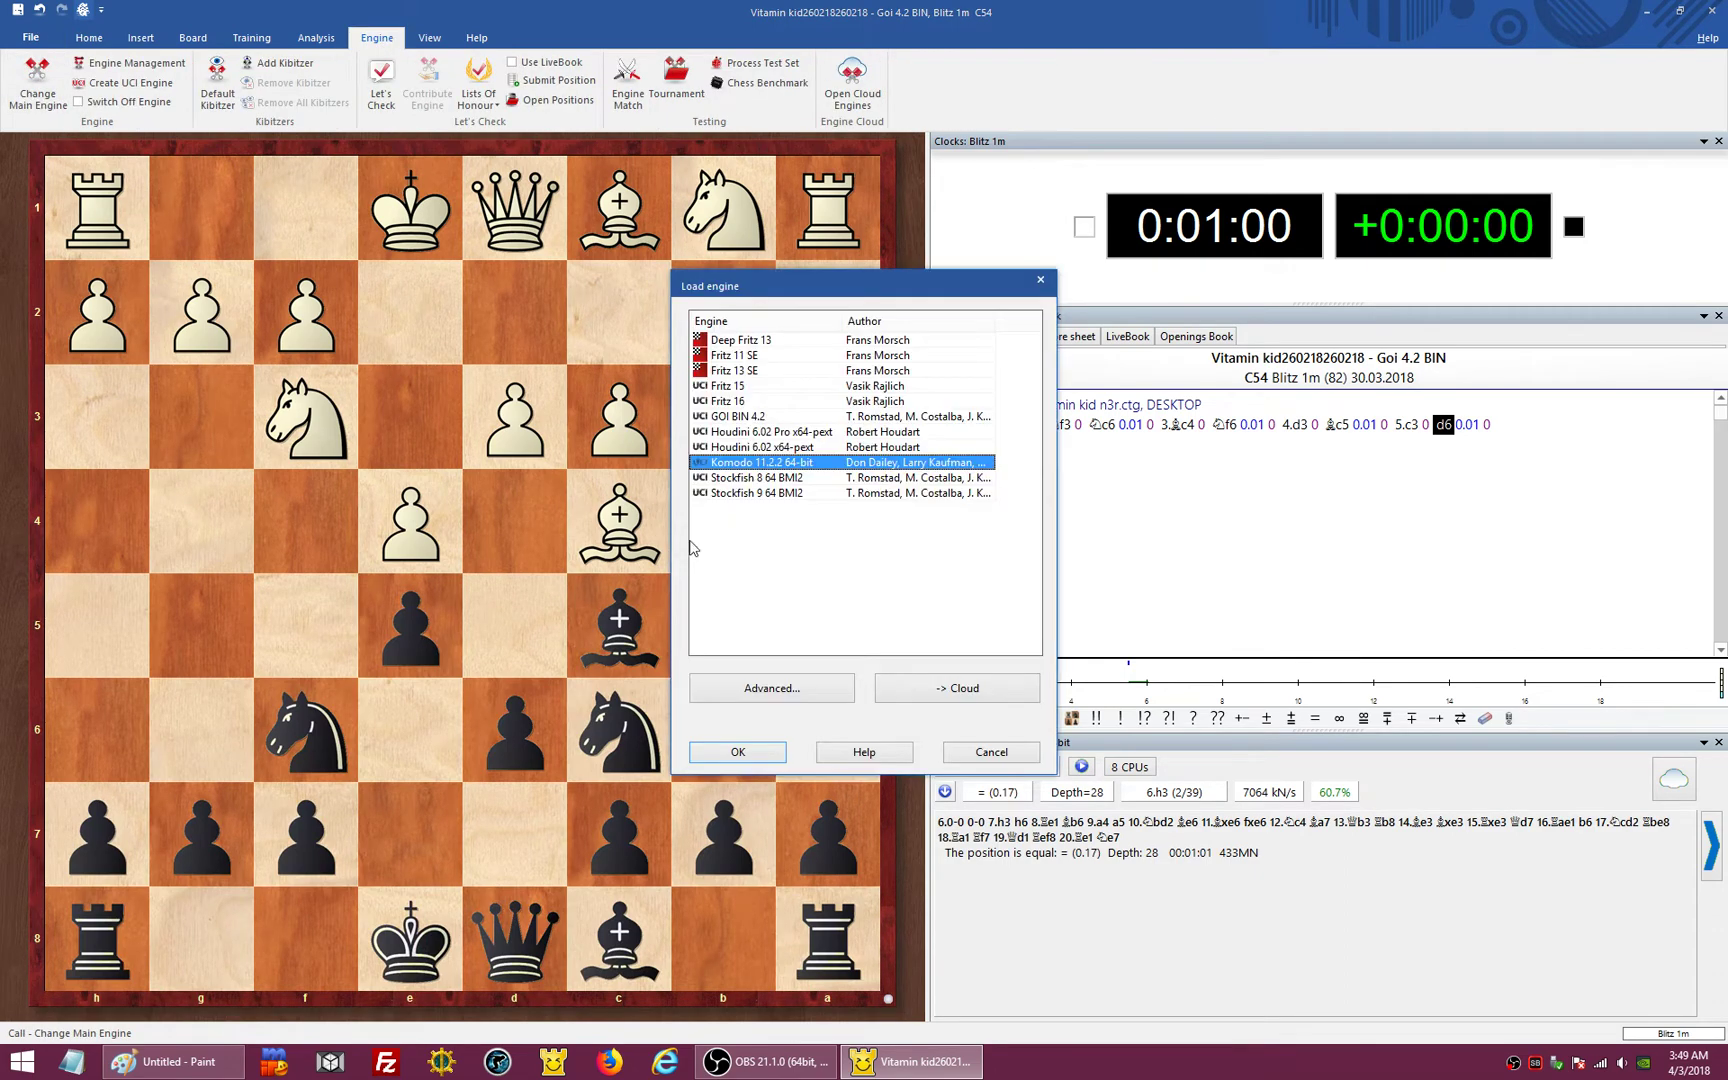
left_click(754, 688)
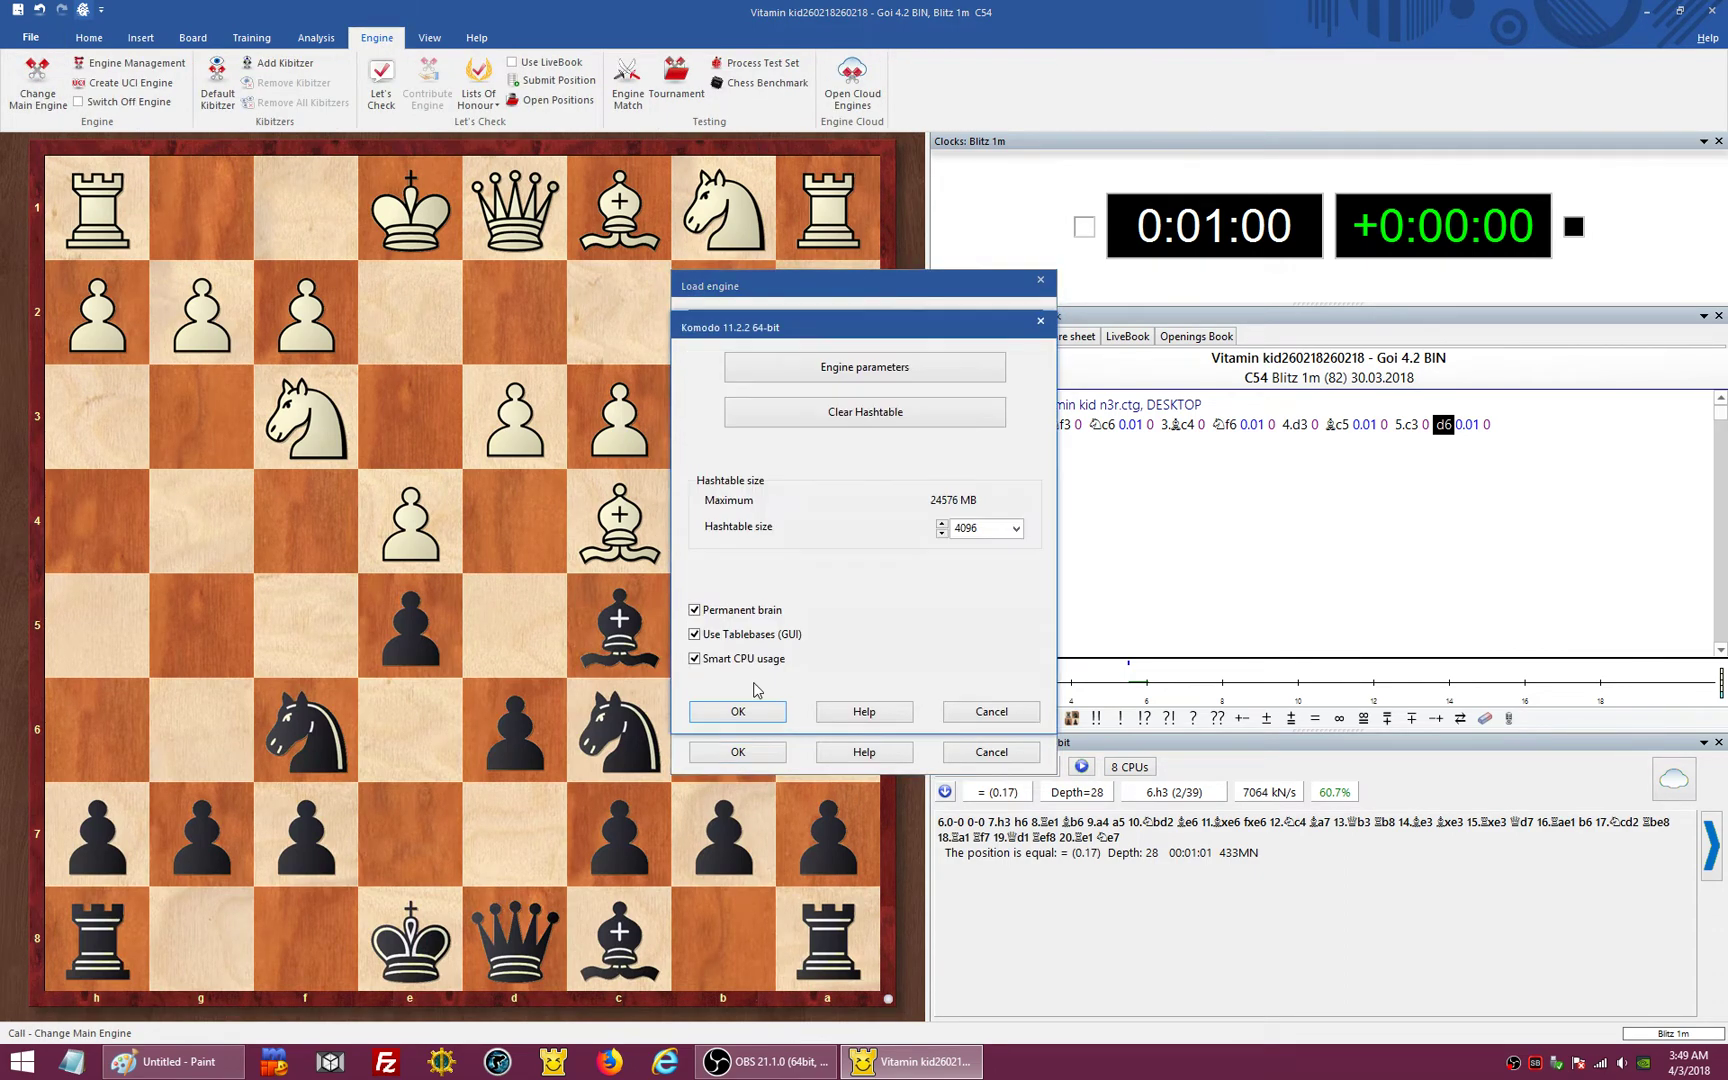
- Raise Komodo's hashtable to the 24576 MB maximum and reload it as main engine
left_click(1016, 529)
left_click(988, 884)
left_click(819, 368)
left_click(622, 737)
left_click(734, 758)
left_click(732, 756)
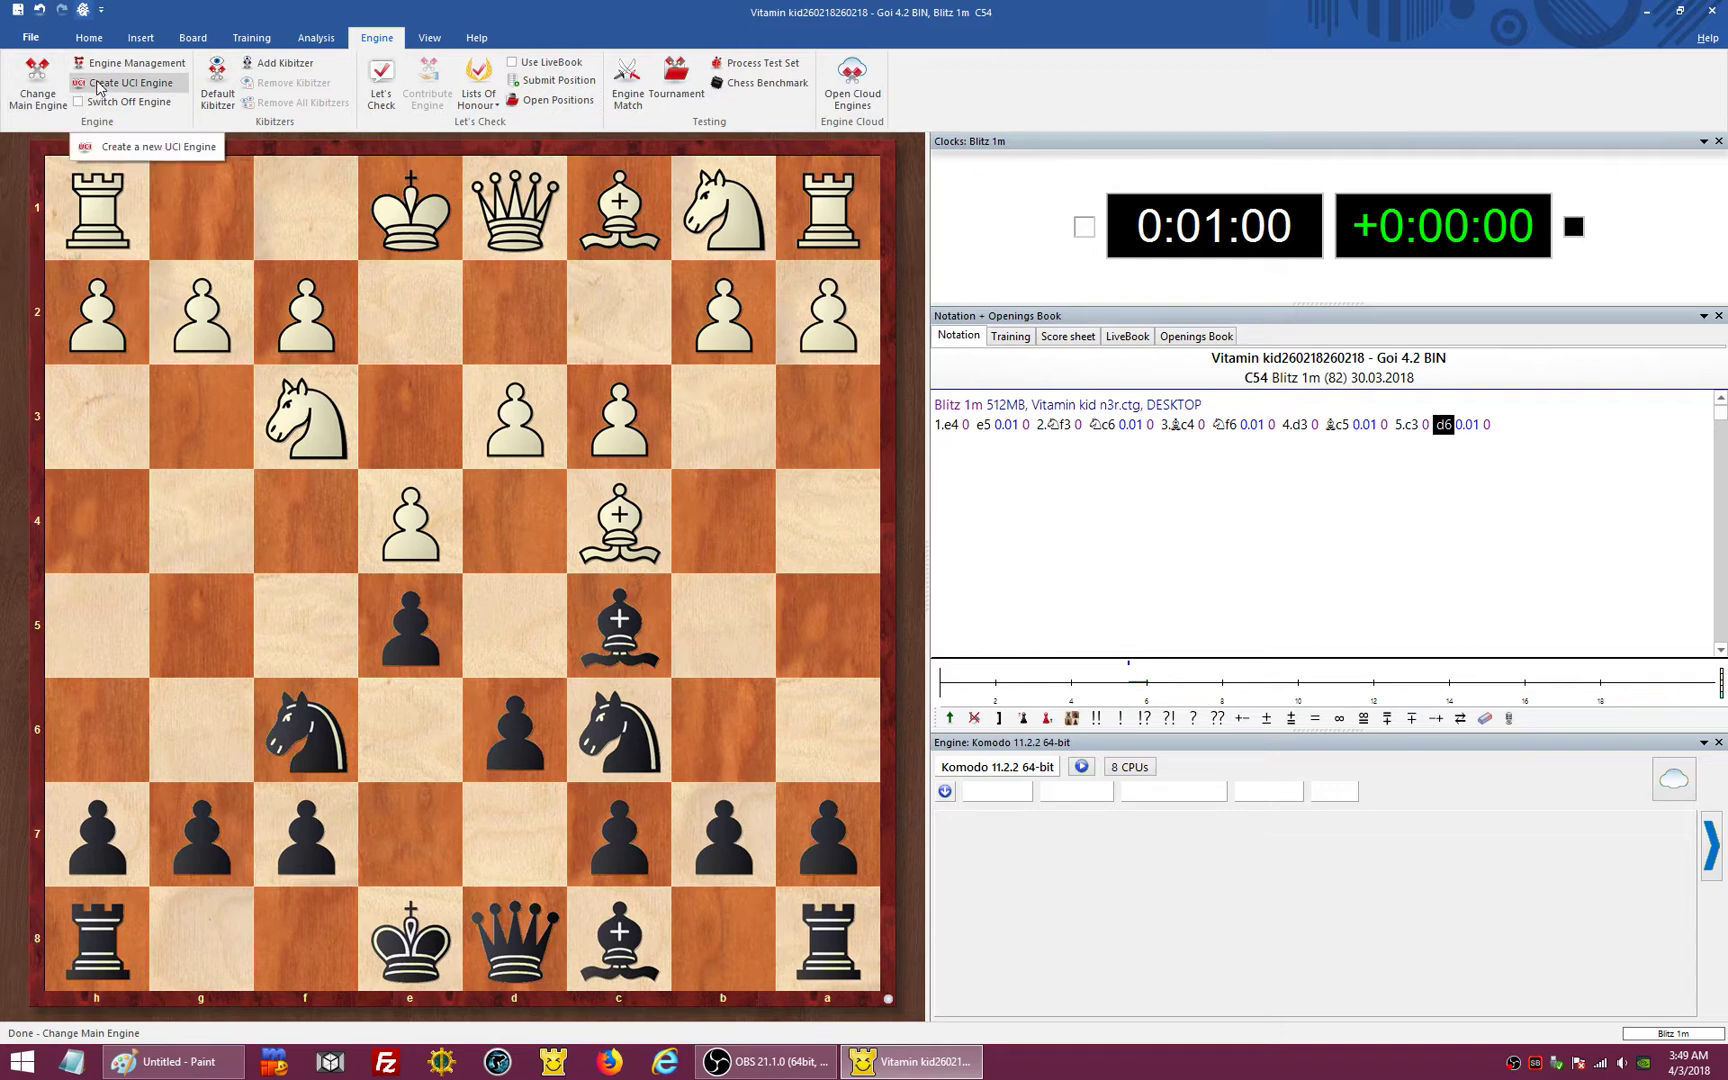
left_click(86, 38)
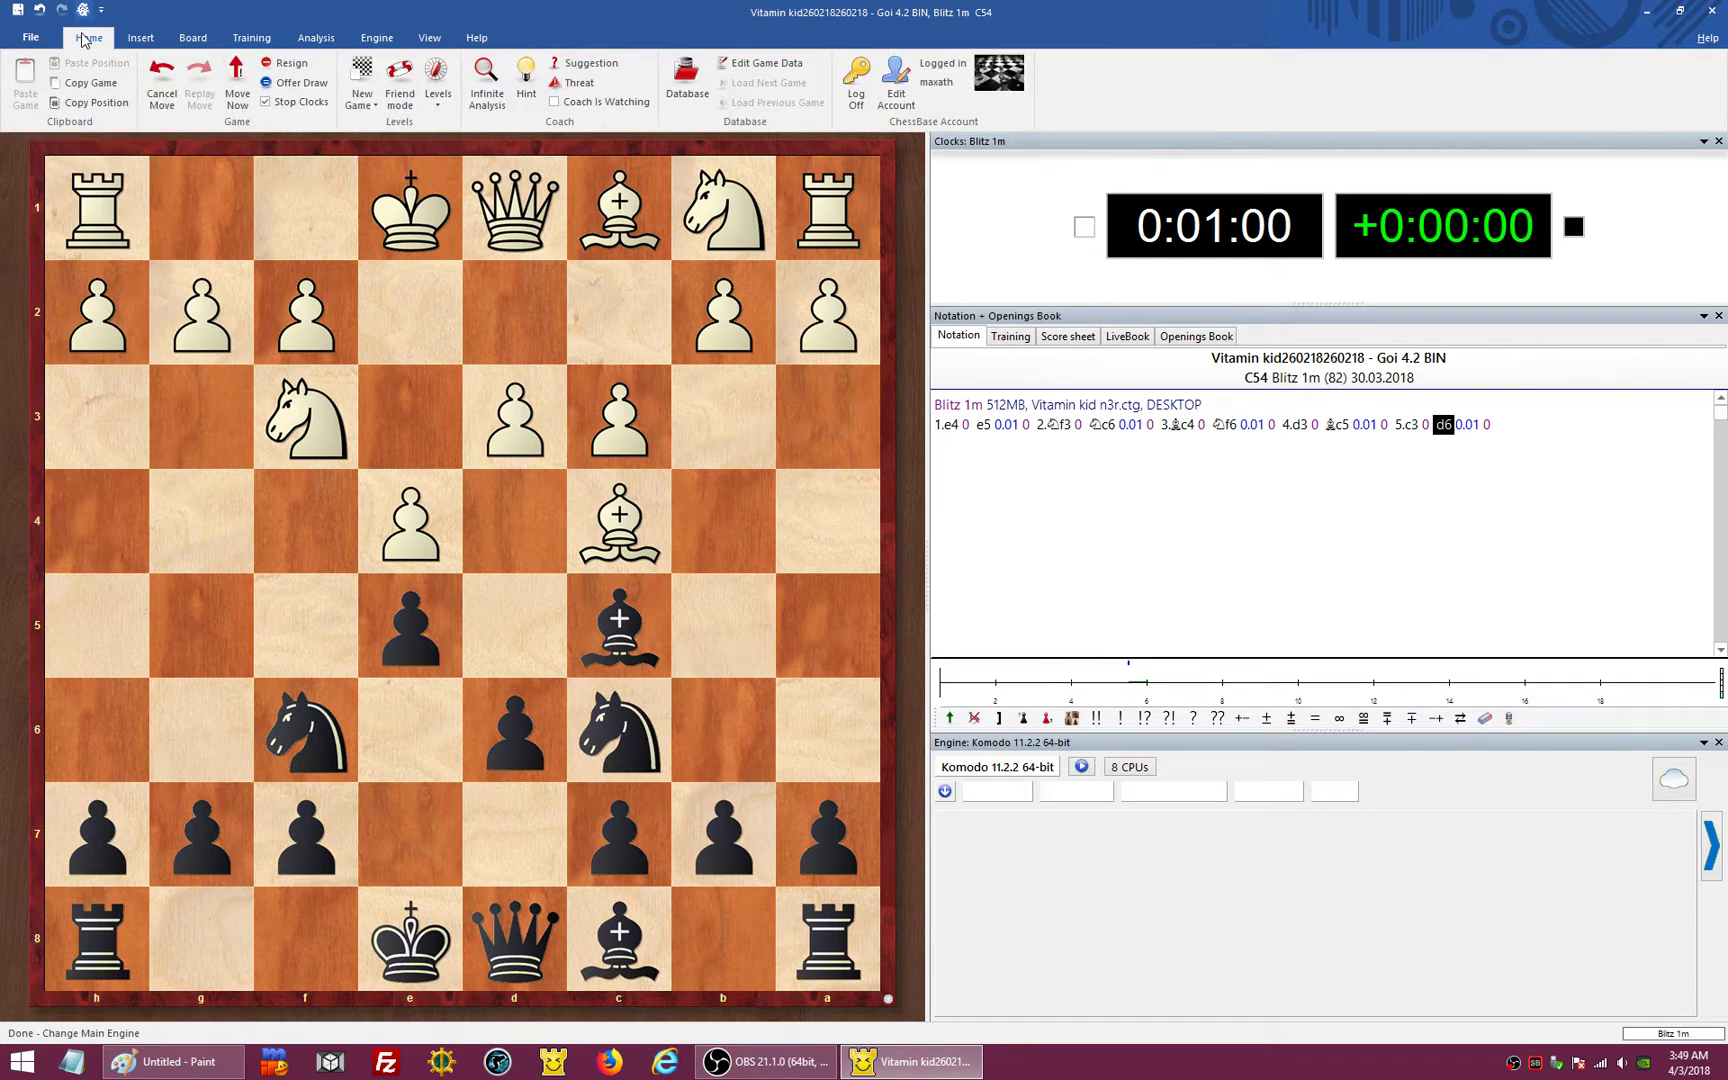
- Restart infinite analysis with the 24576 MB Komodo, then bring the annotated Paint screenshot forward
left_click(484, 82)
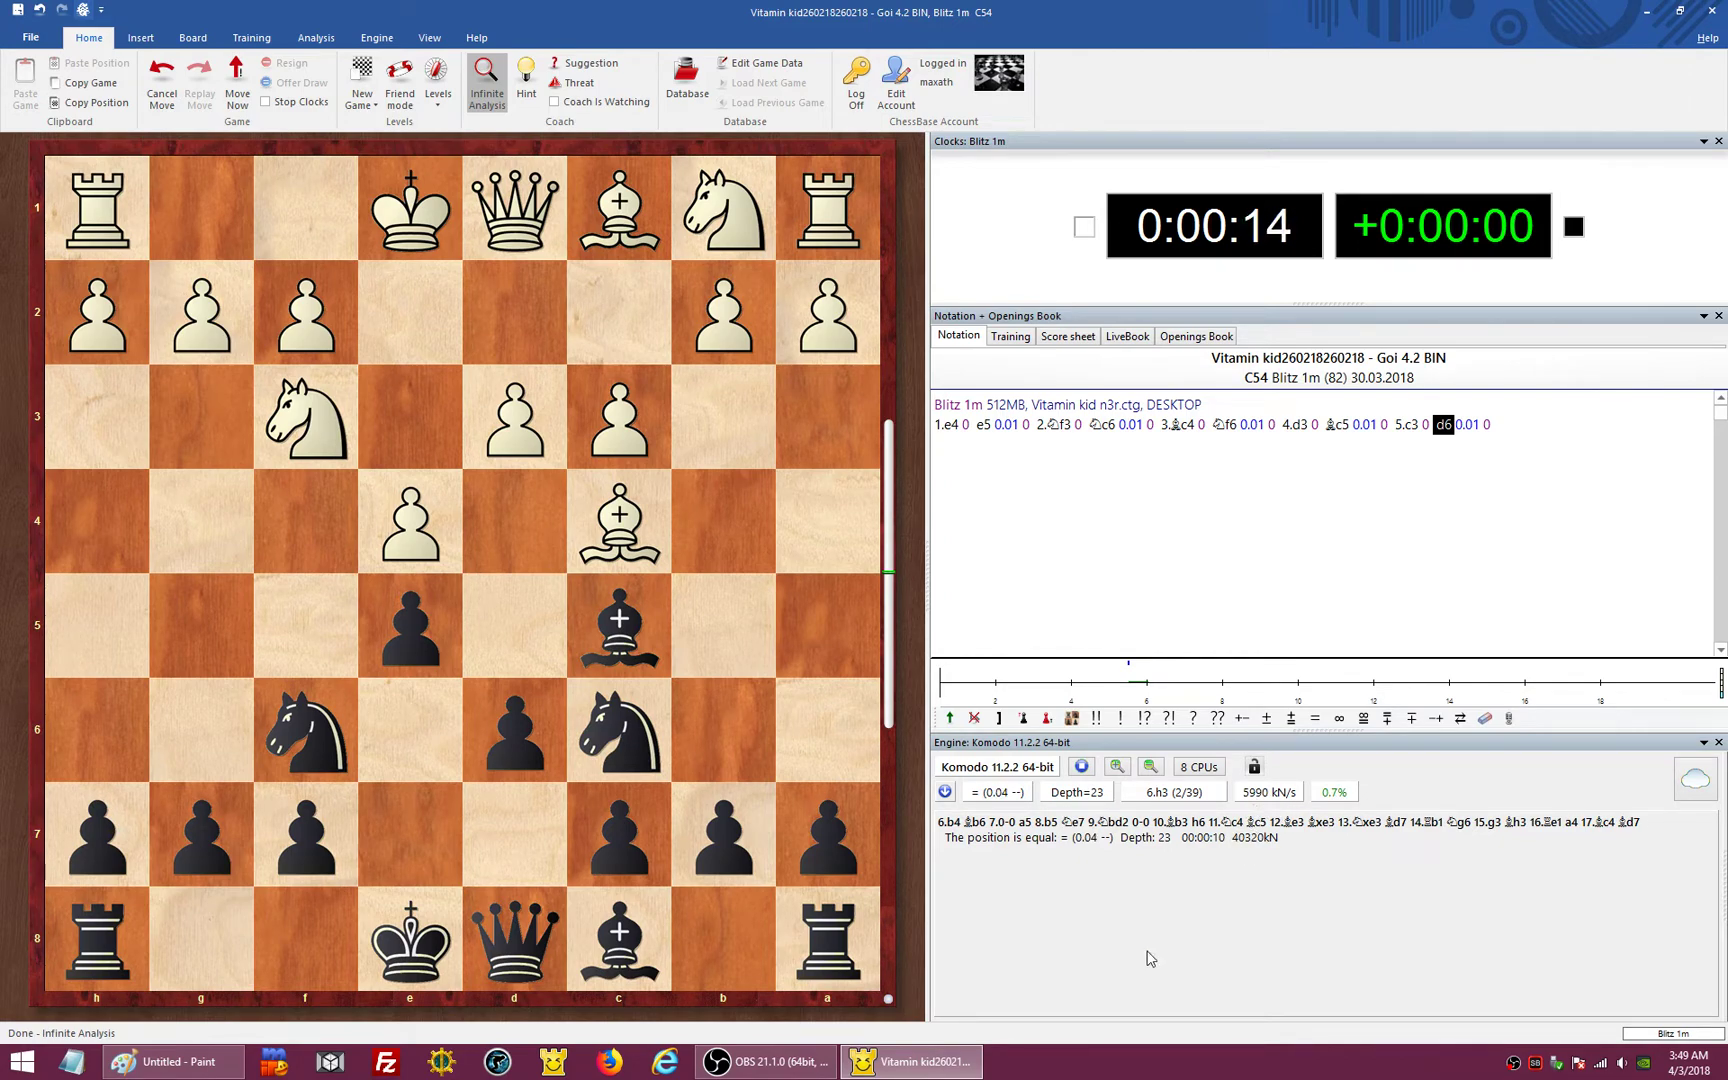
left_click(148, 1070)
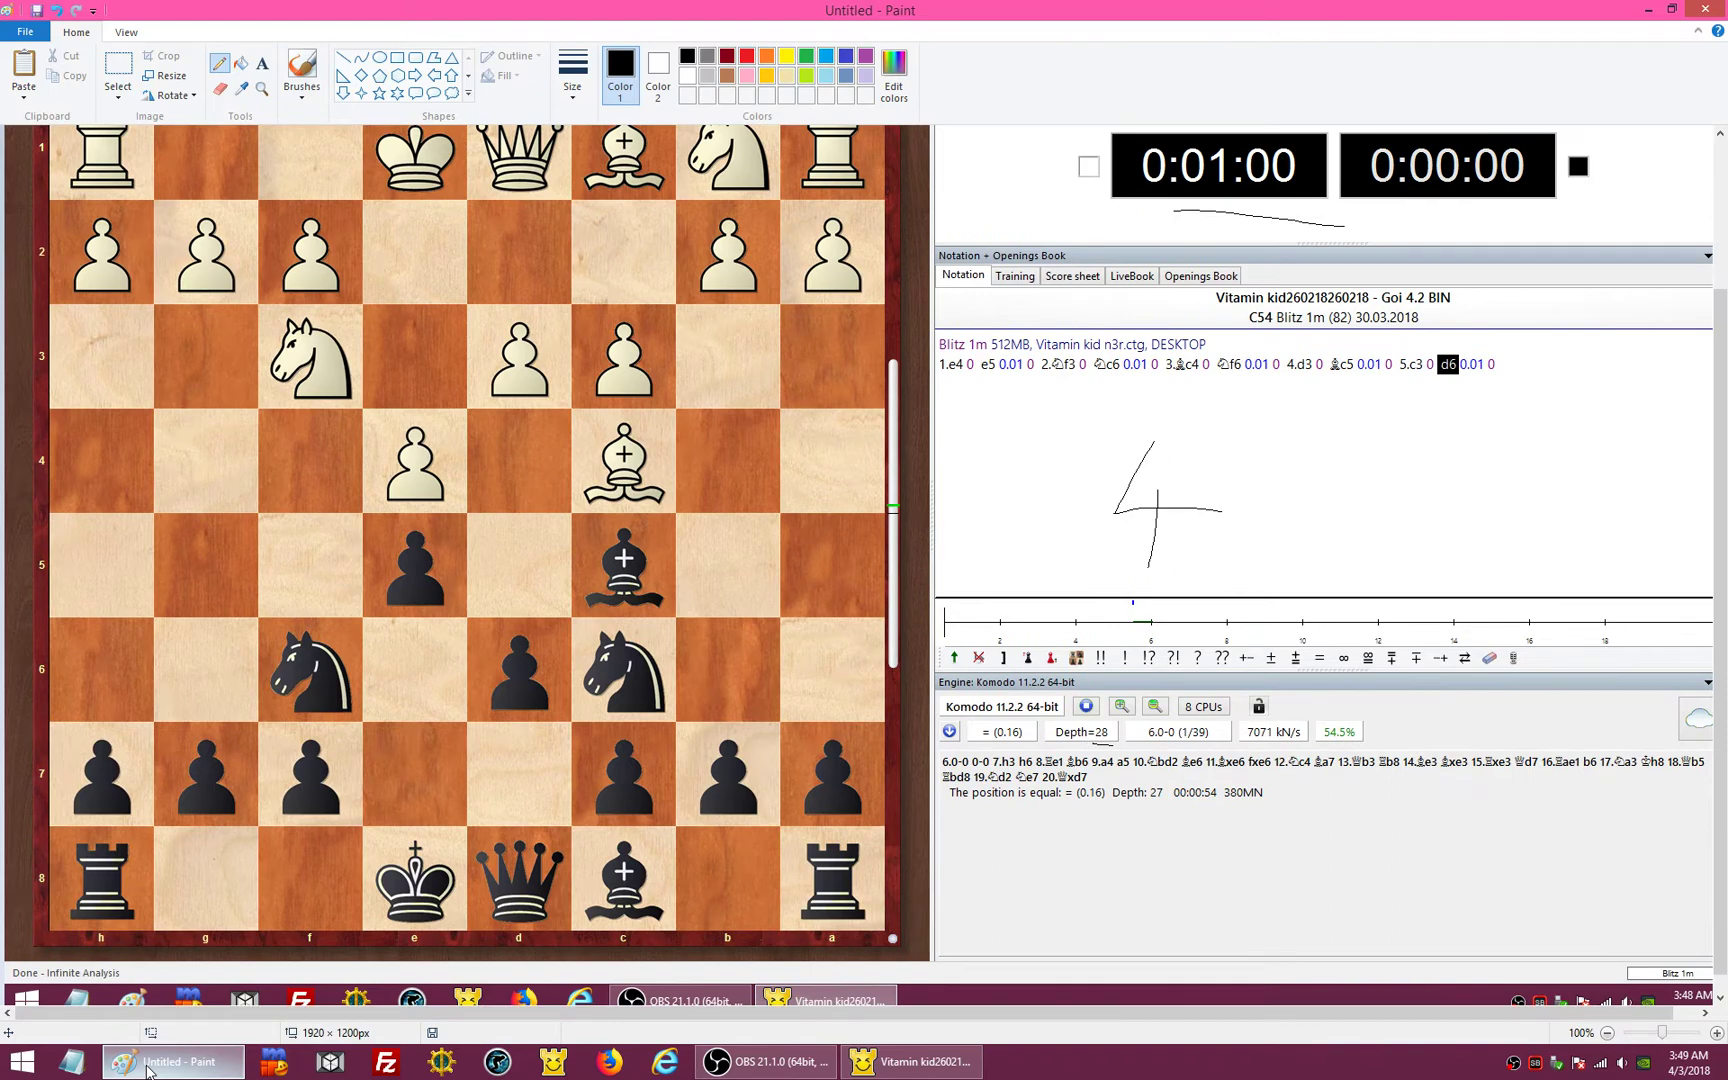
left_click(148, 1070)
left_click(148, 1070)
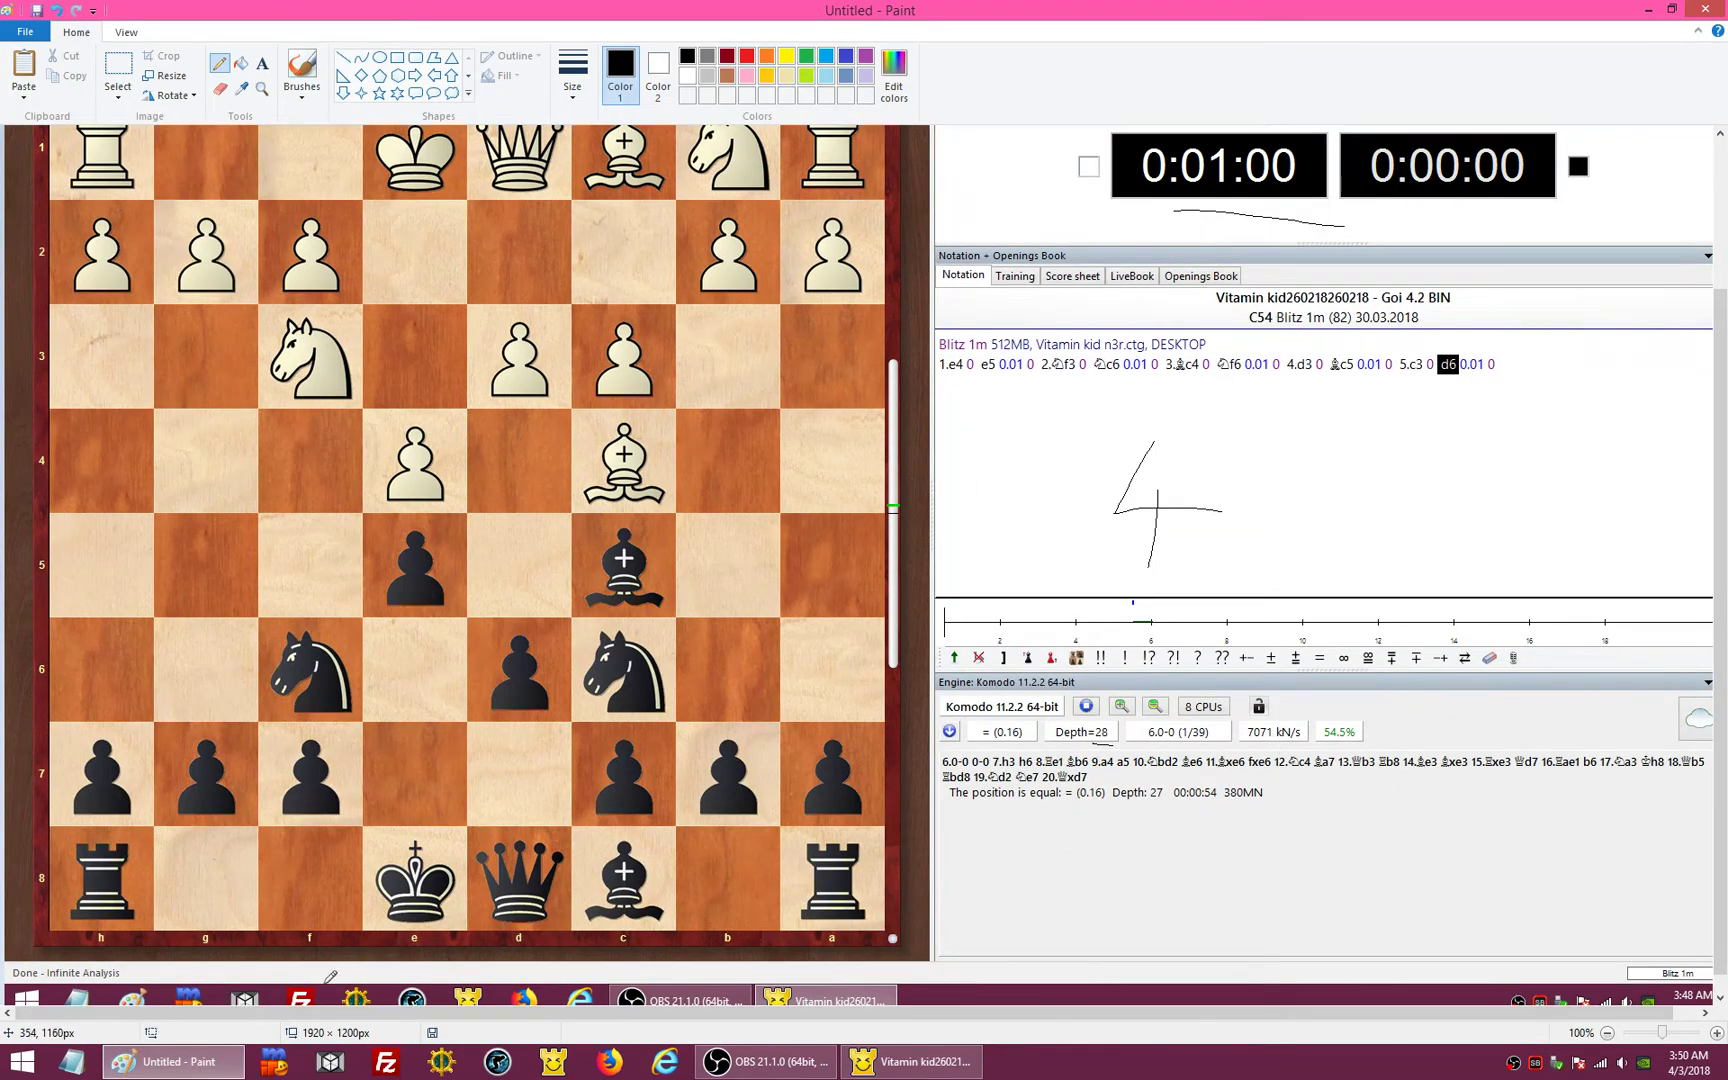
left_click(160, 1062)
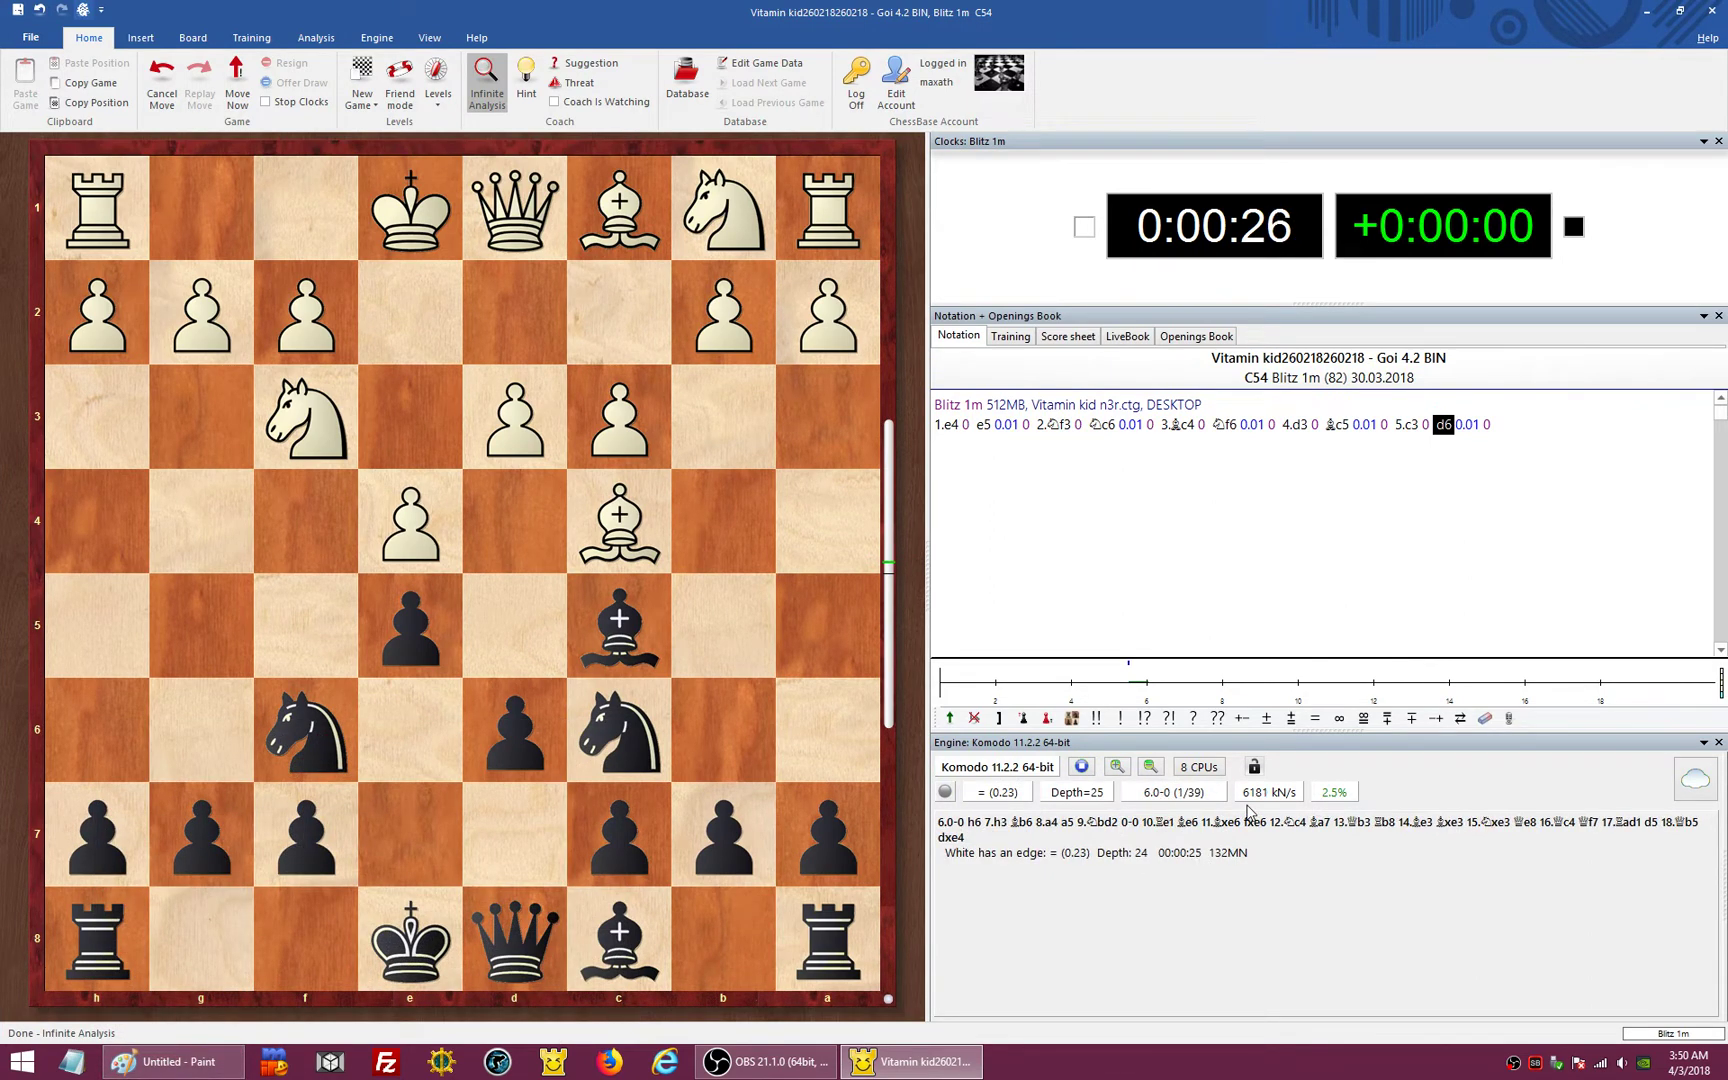
left_click(160, 1062)
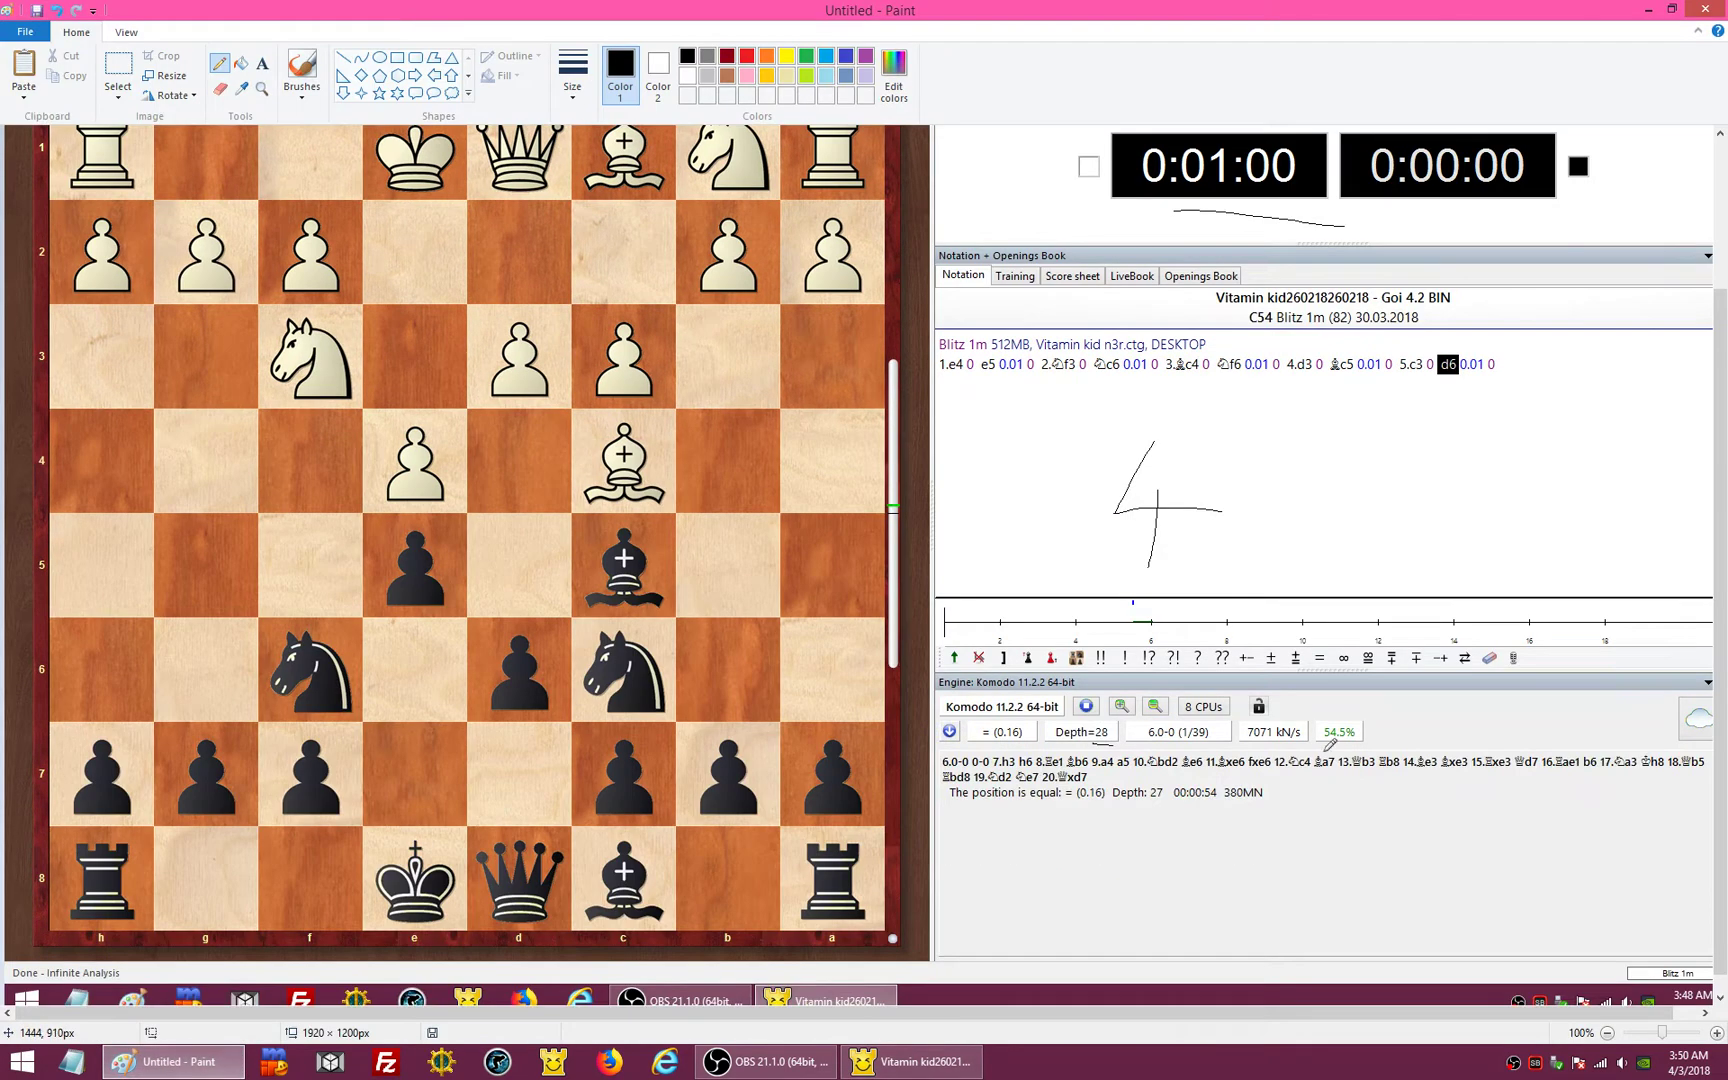
left_click(160, 1062)
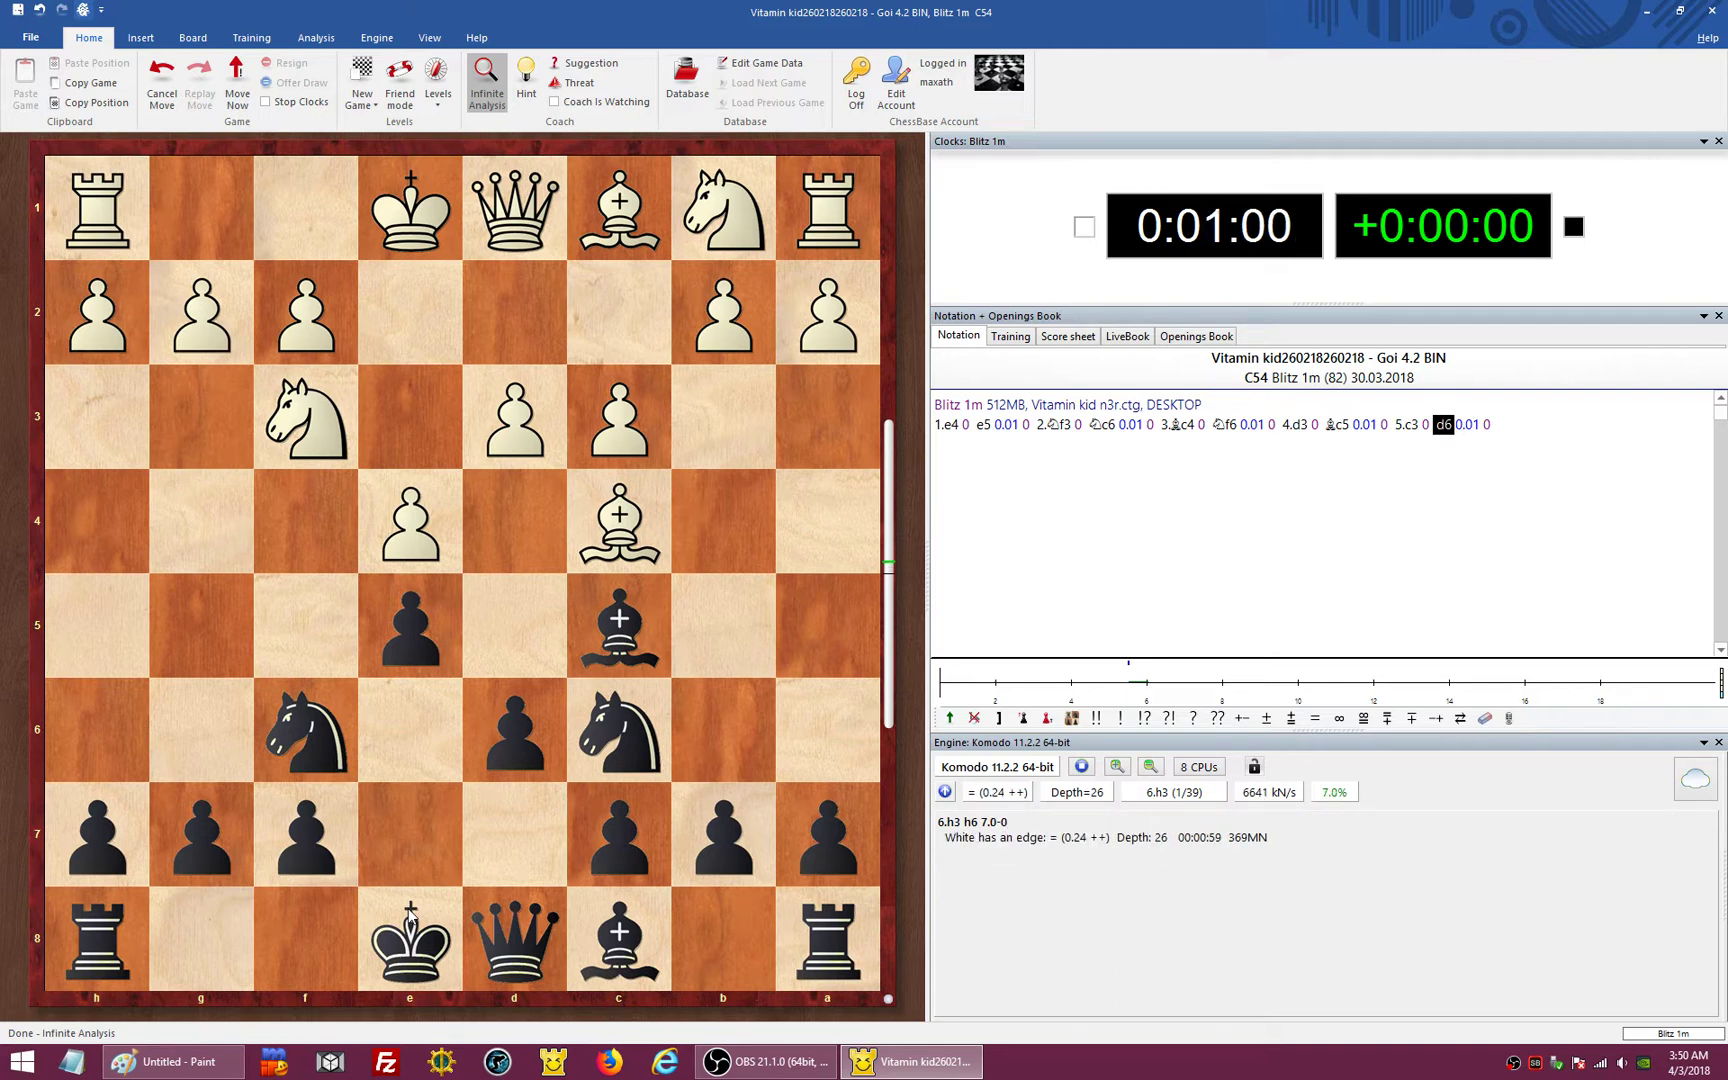
- Stop the analysis and paste the new Komodo screenshot into a second Paint window
left_click(400, 95)
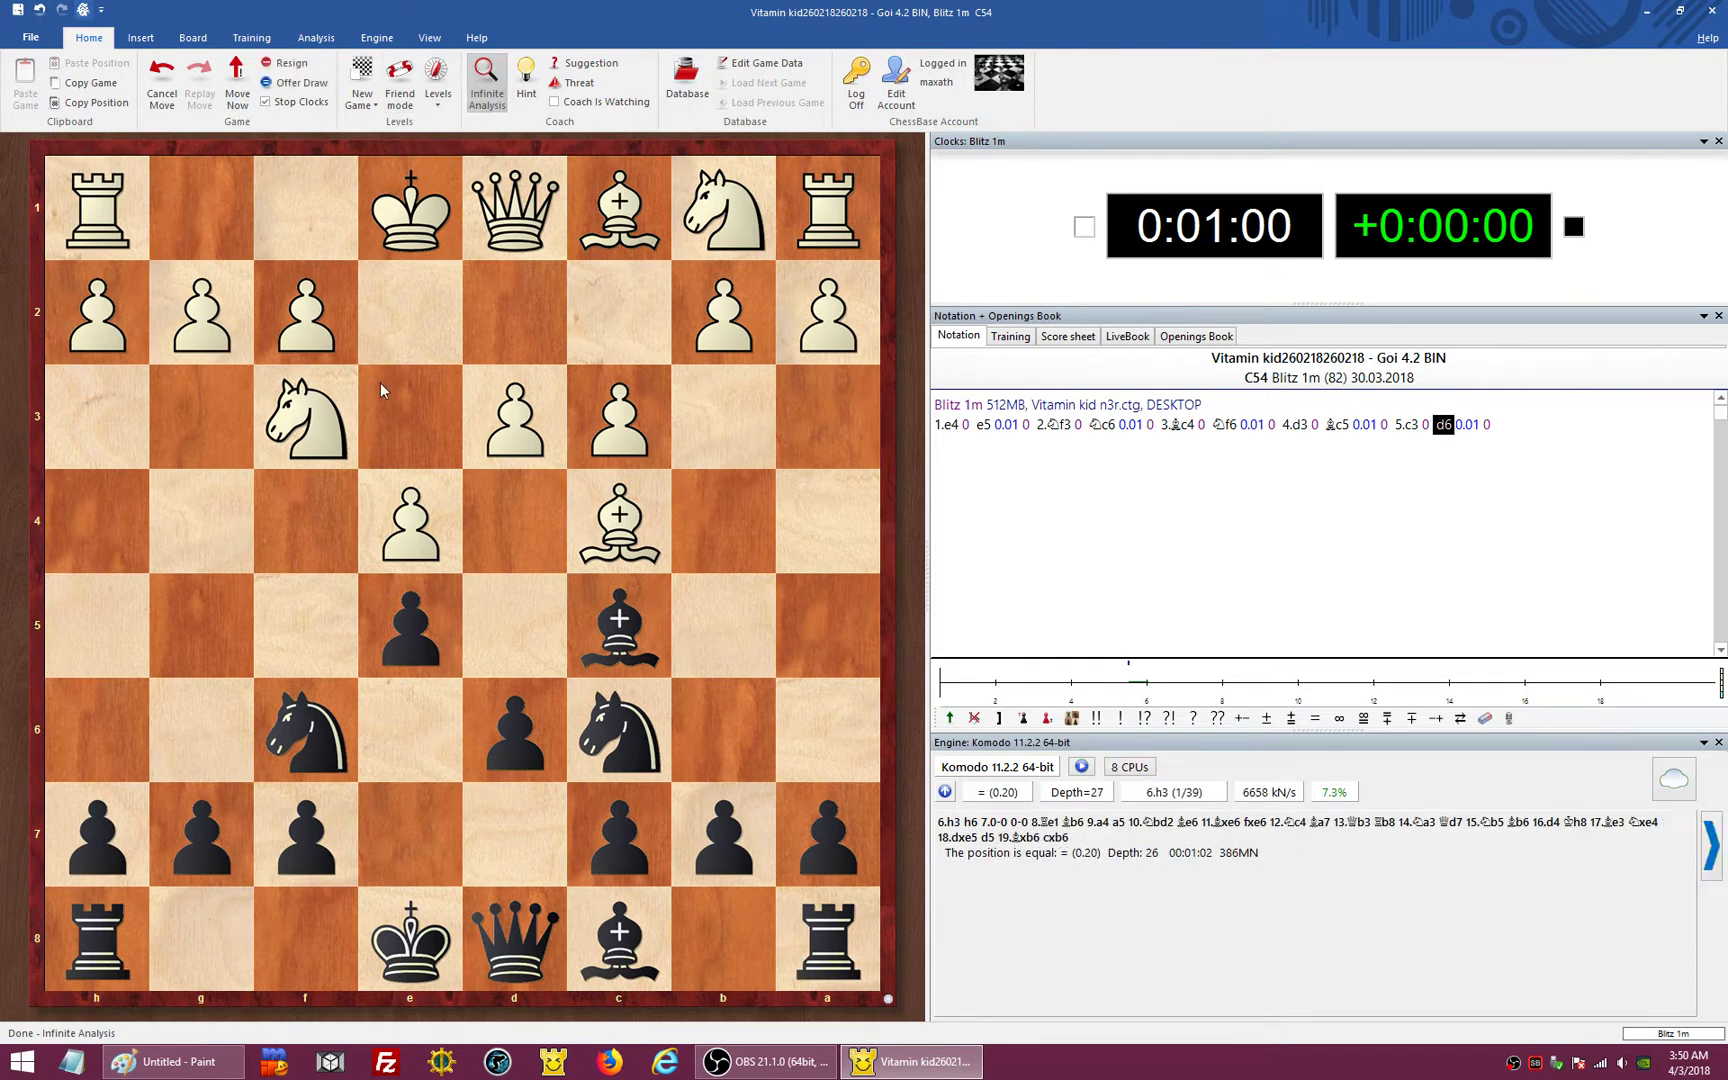
right_click(167, 1070)
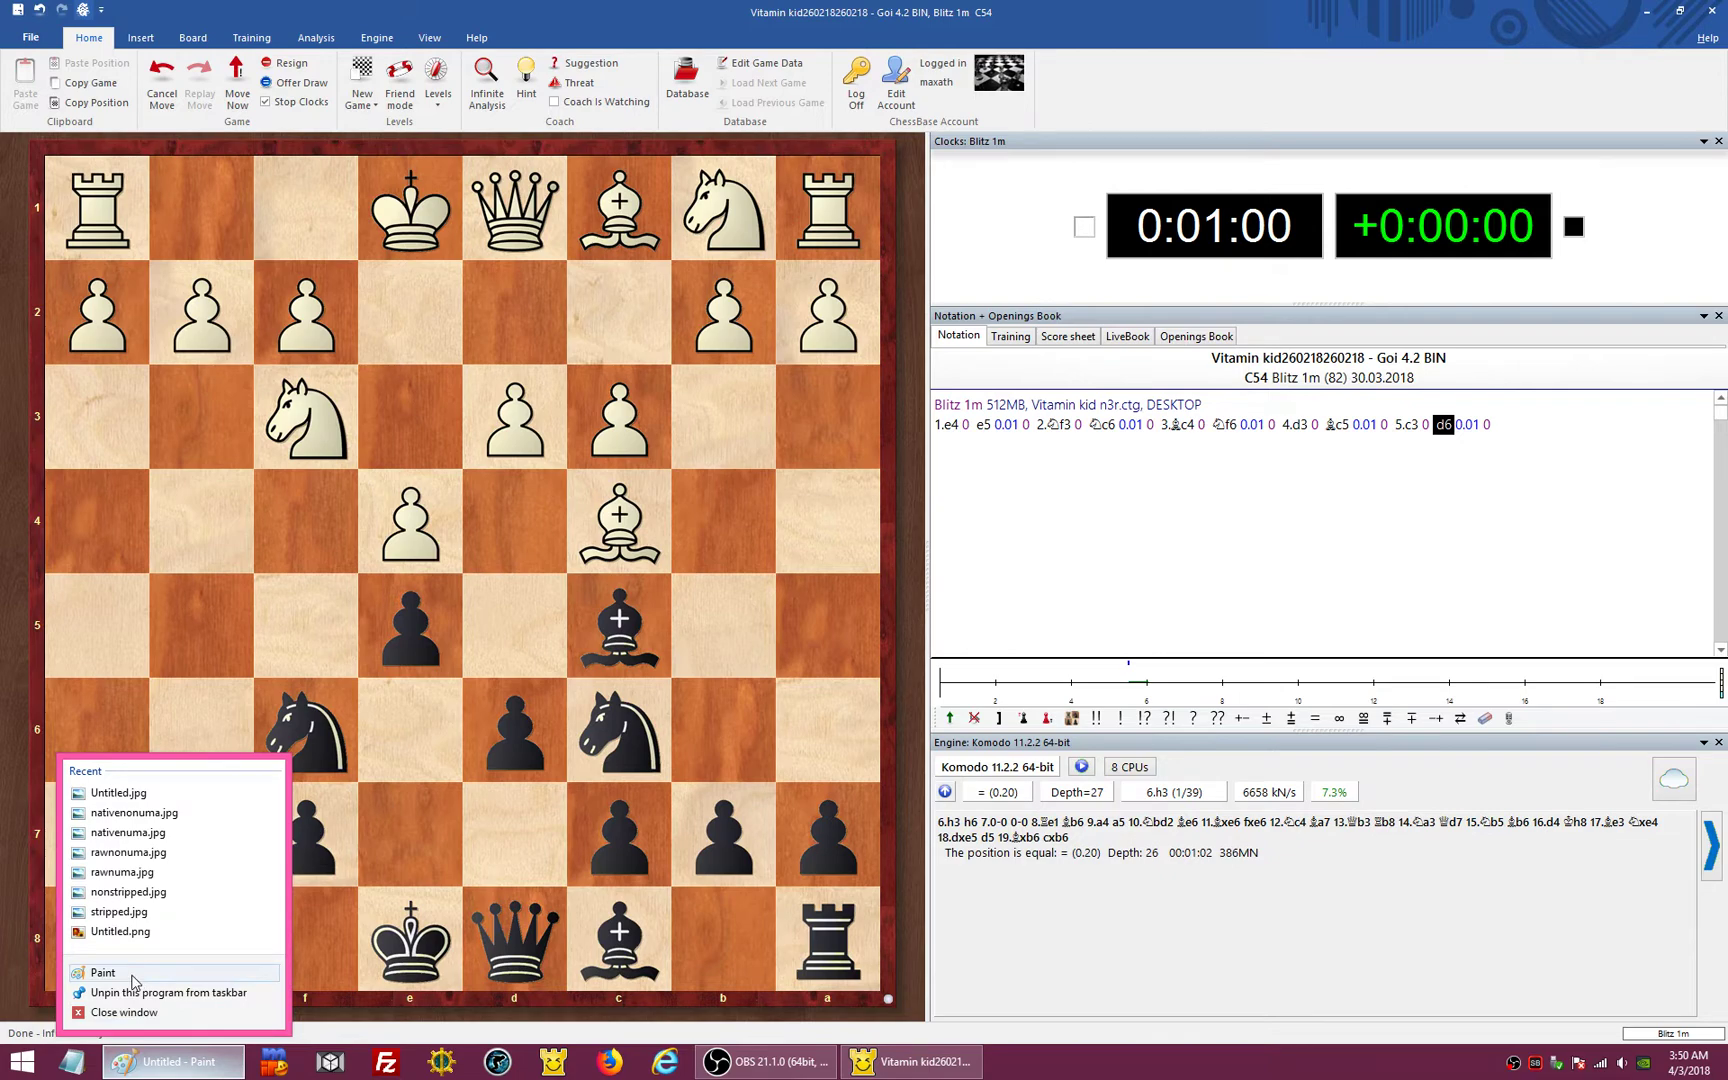
left_click(110, 966)
left_click(20, 62)
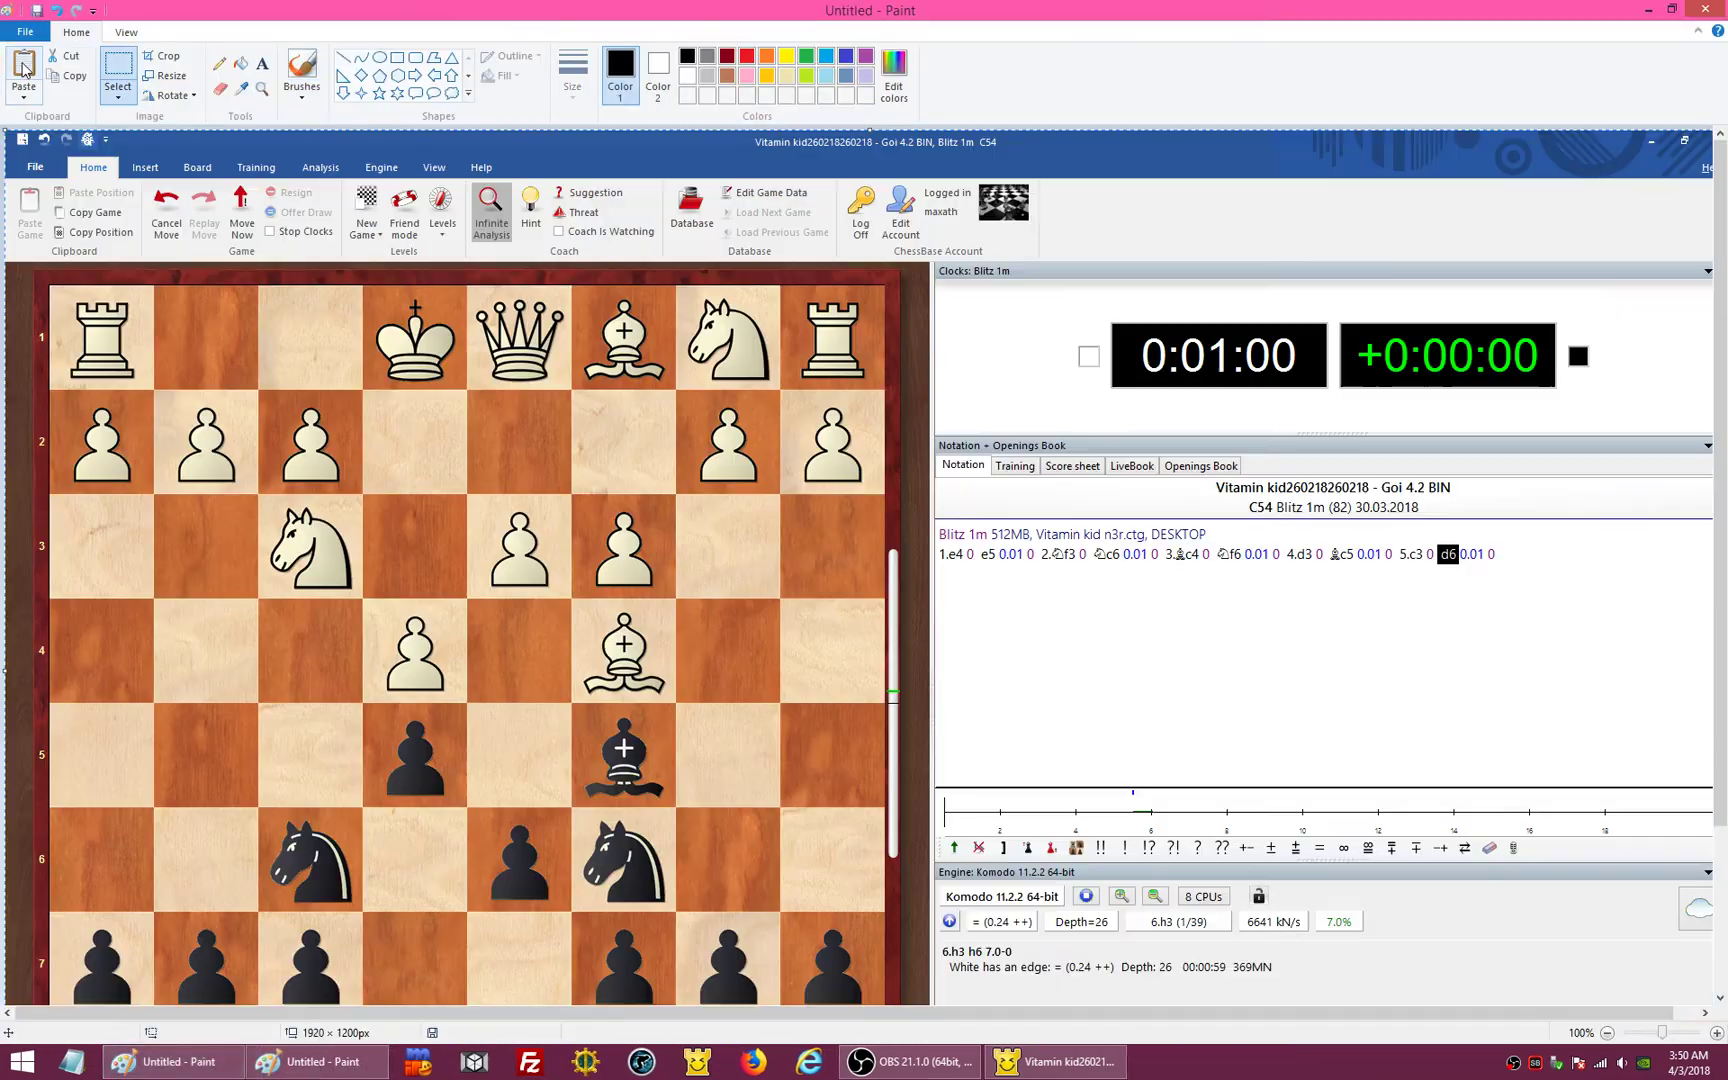
- Compare the new screenshot with the annotated one, then return to Fritz 16
scroll(1724, 718, "down", 4)
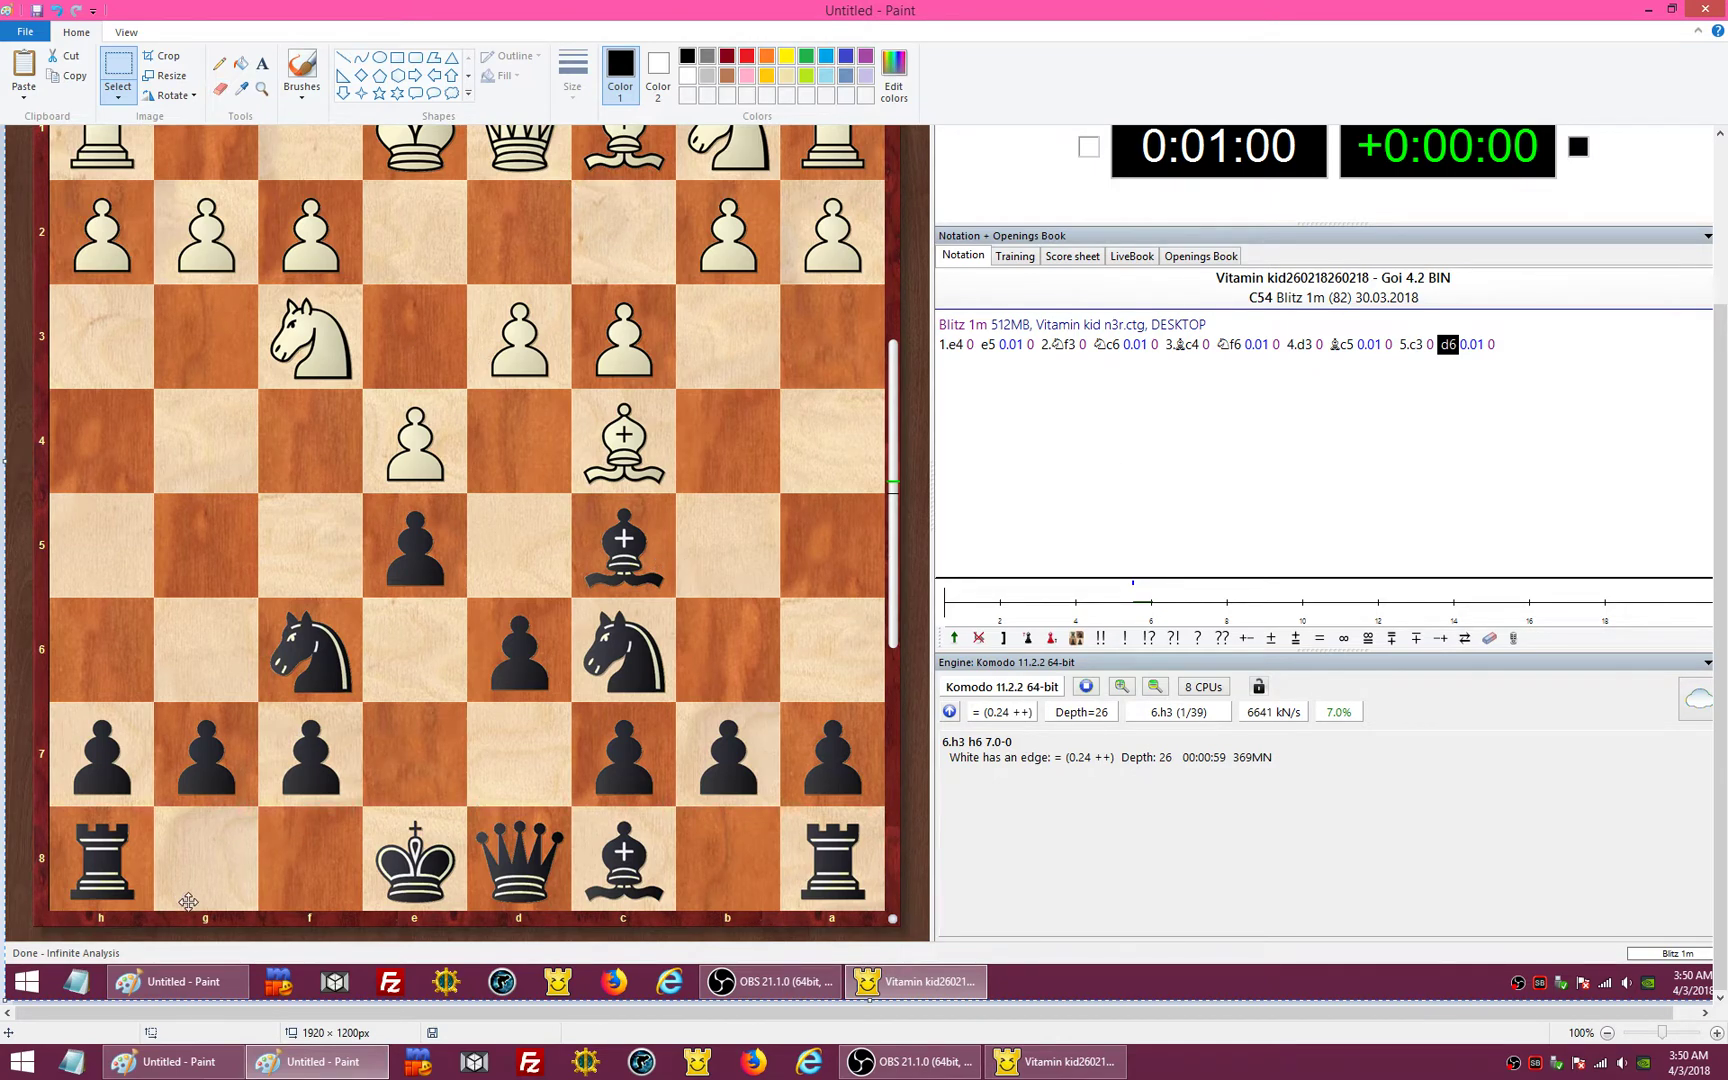
left_click(188, 1068)
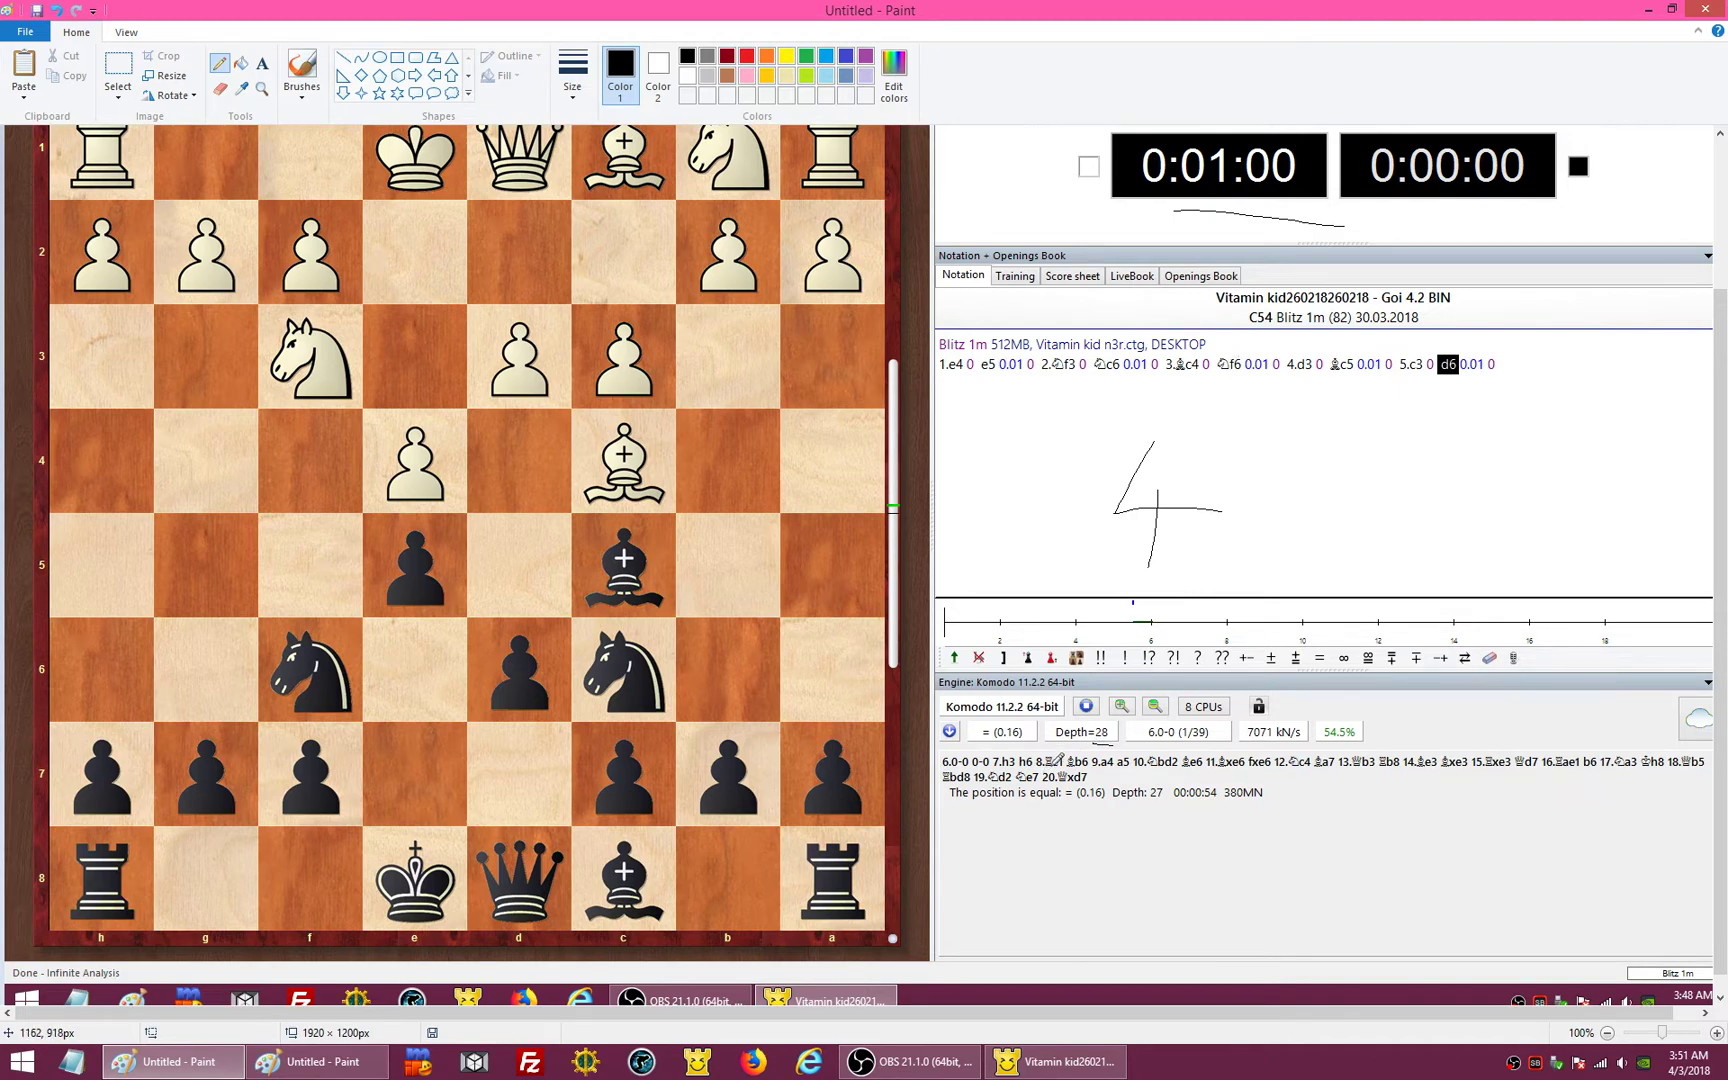
left_click(1058, 1061)
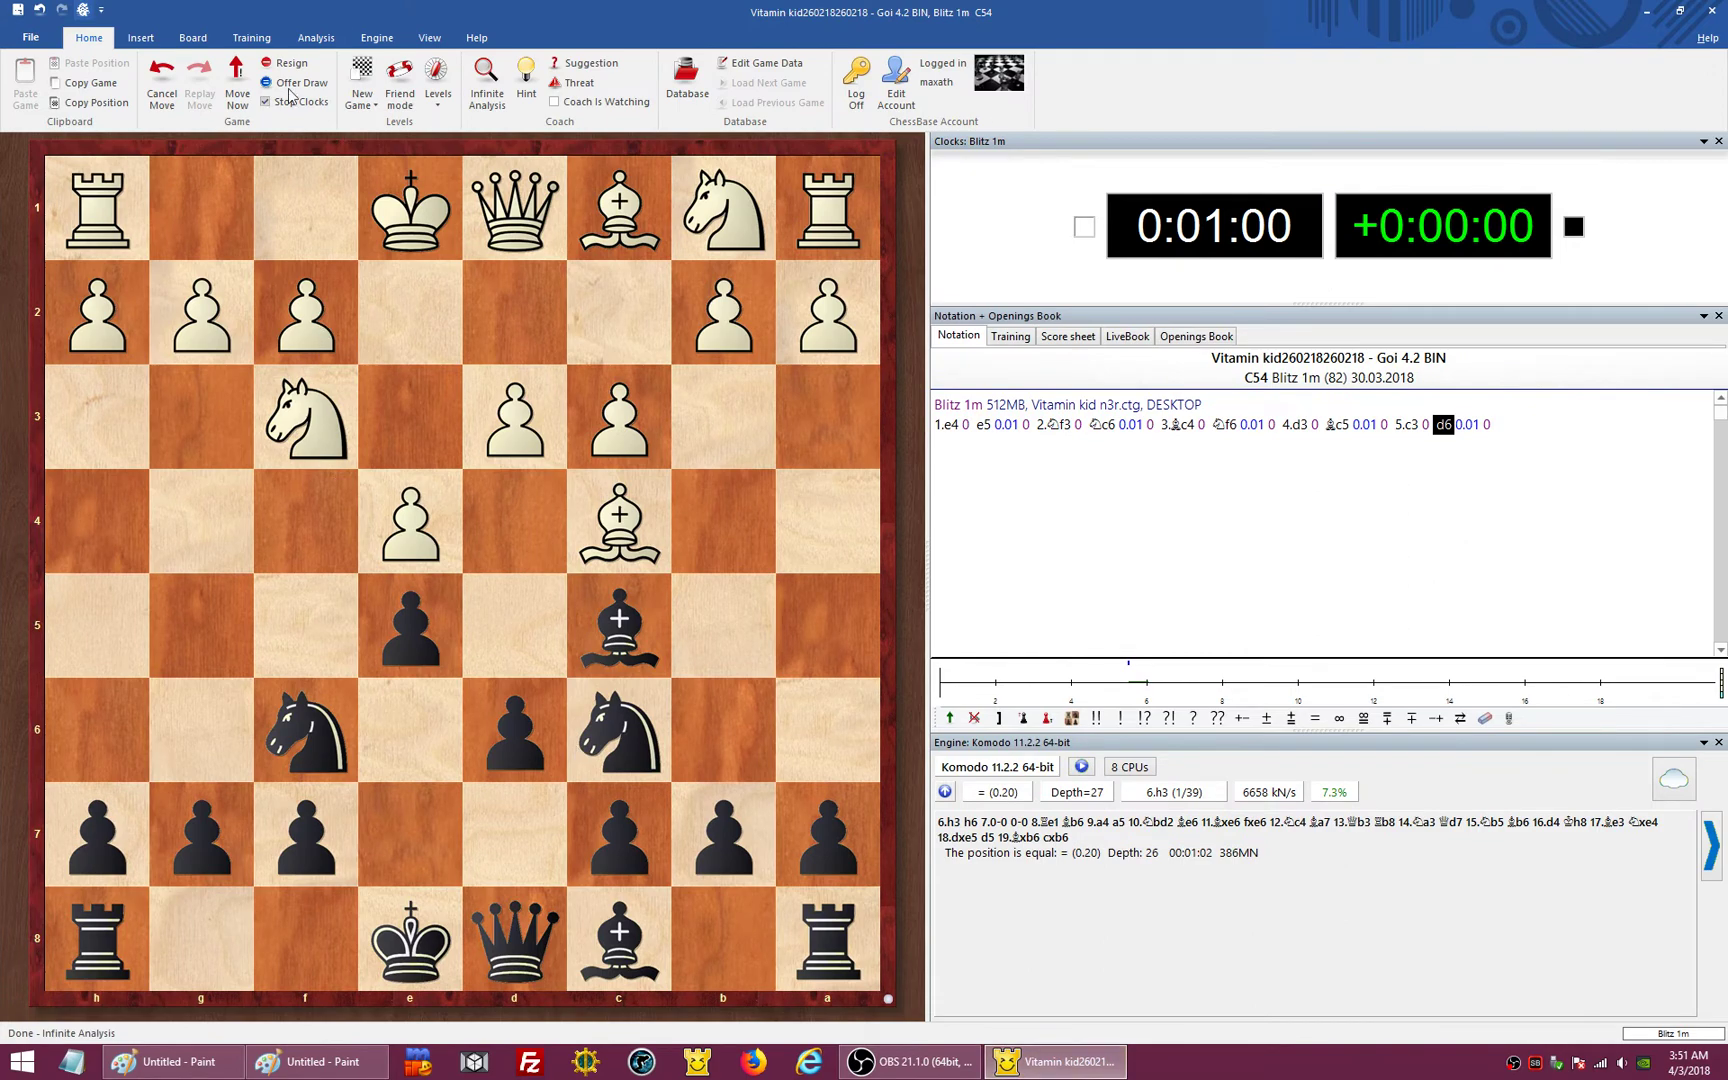
- Open Komodo's advanced settings from Change Main Engine, dismissing an unwanted new-engine dialog
left_click(378, 39)
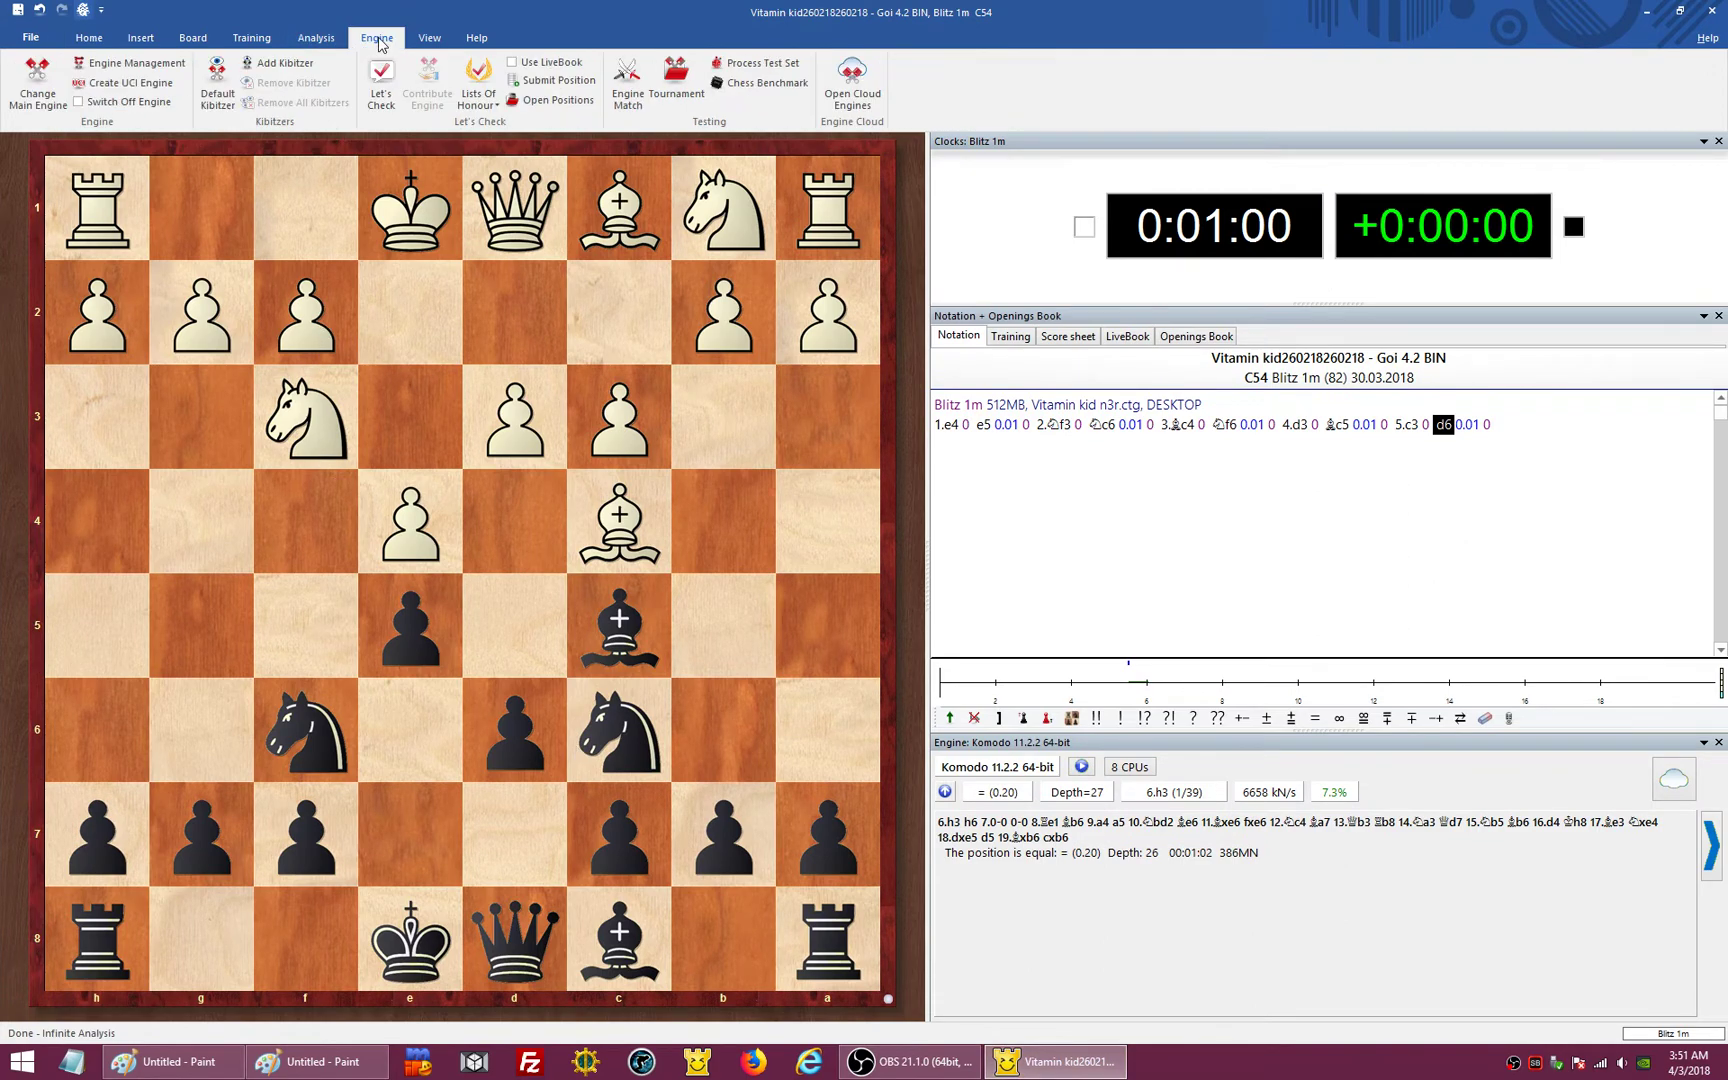
left_click(97, 85)
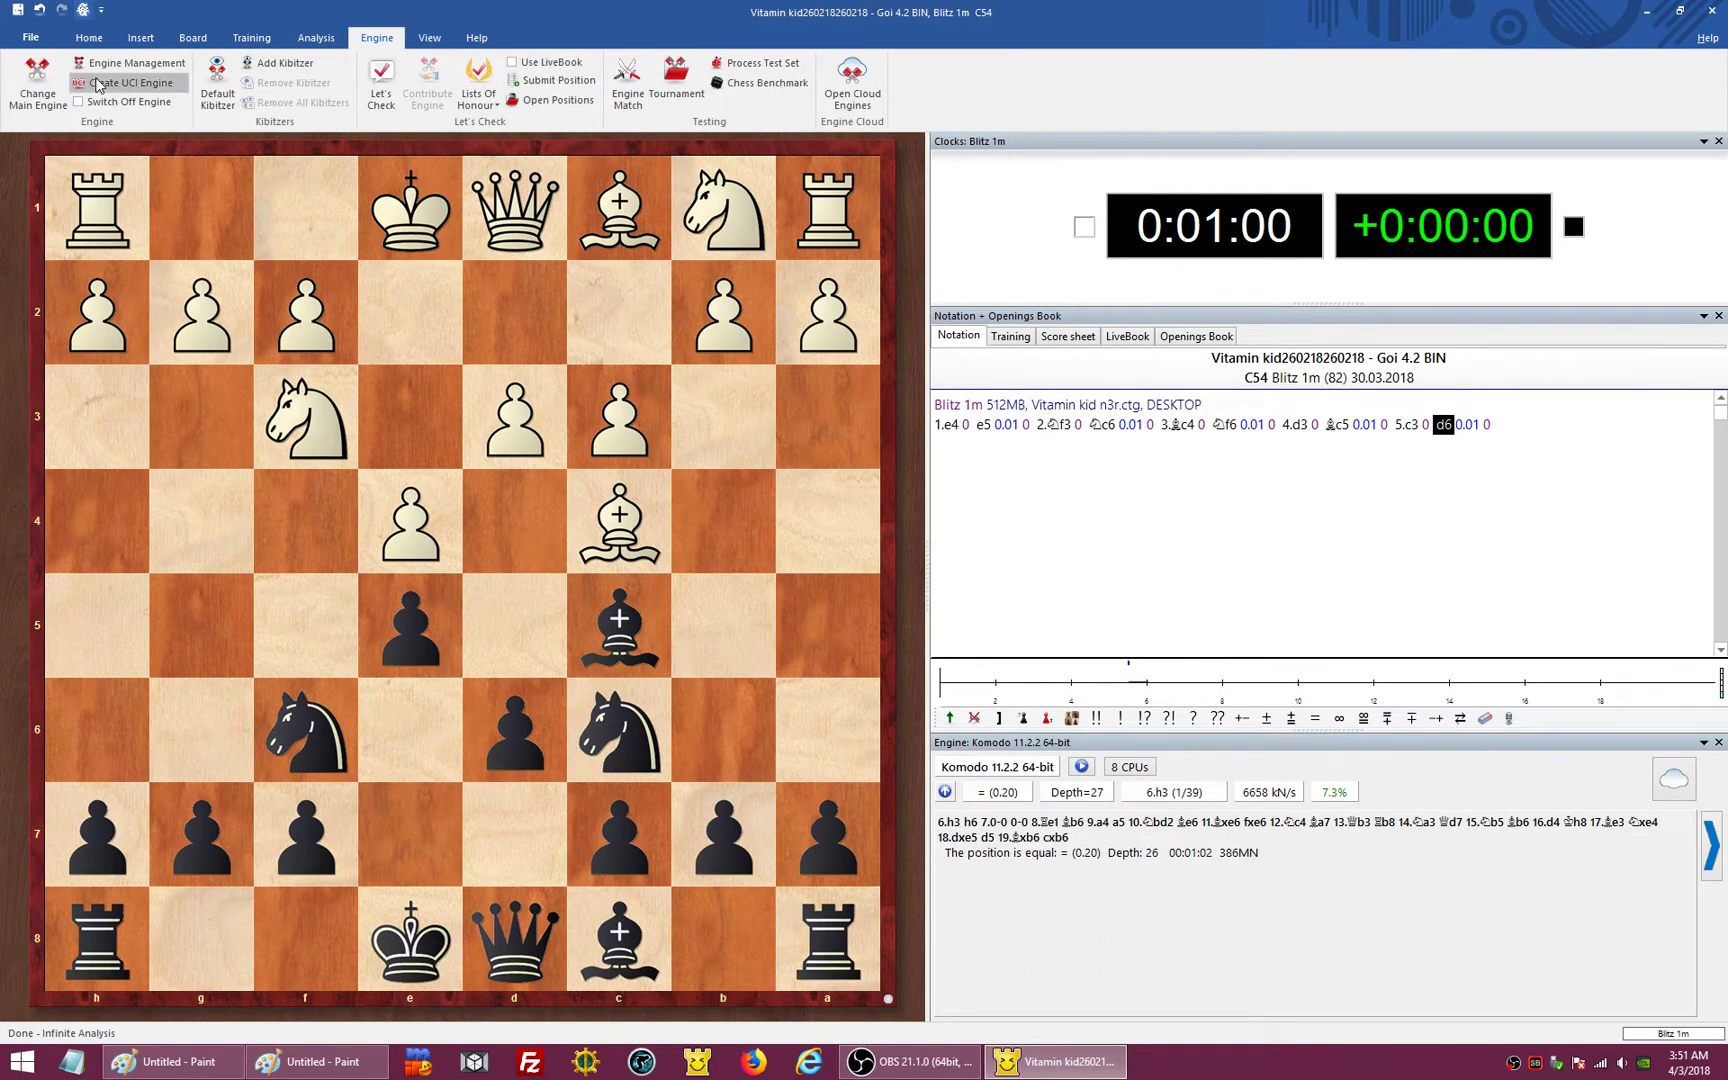
left_click(1037, 354)
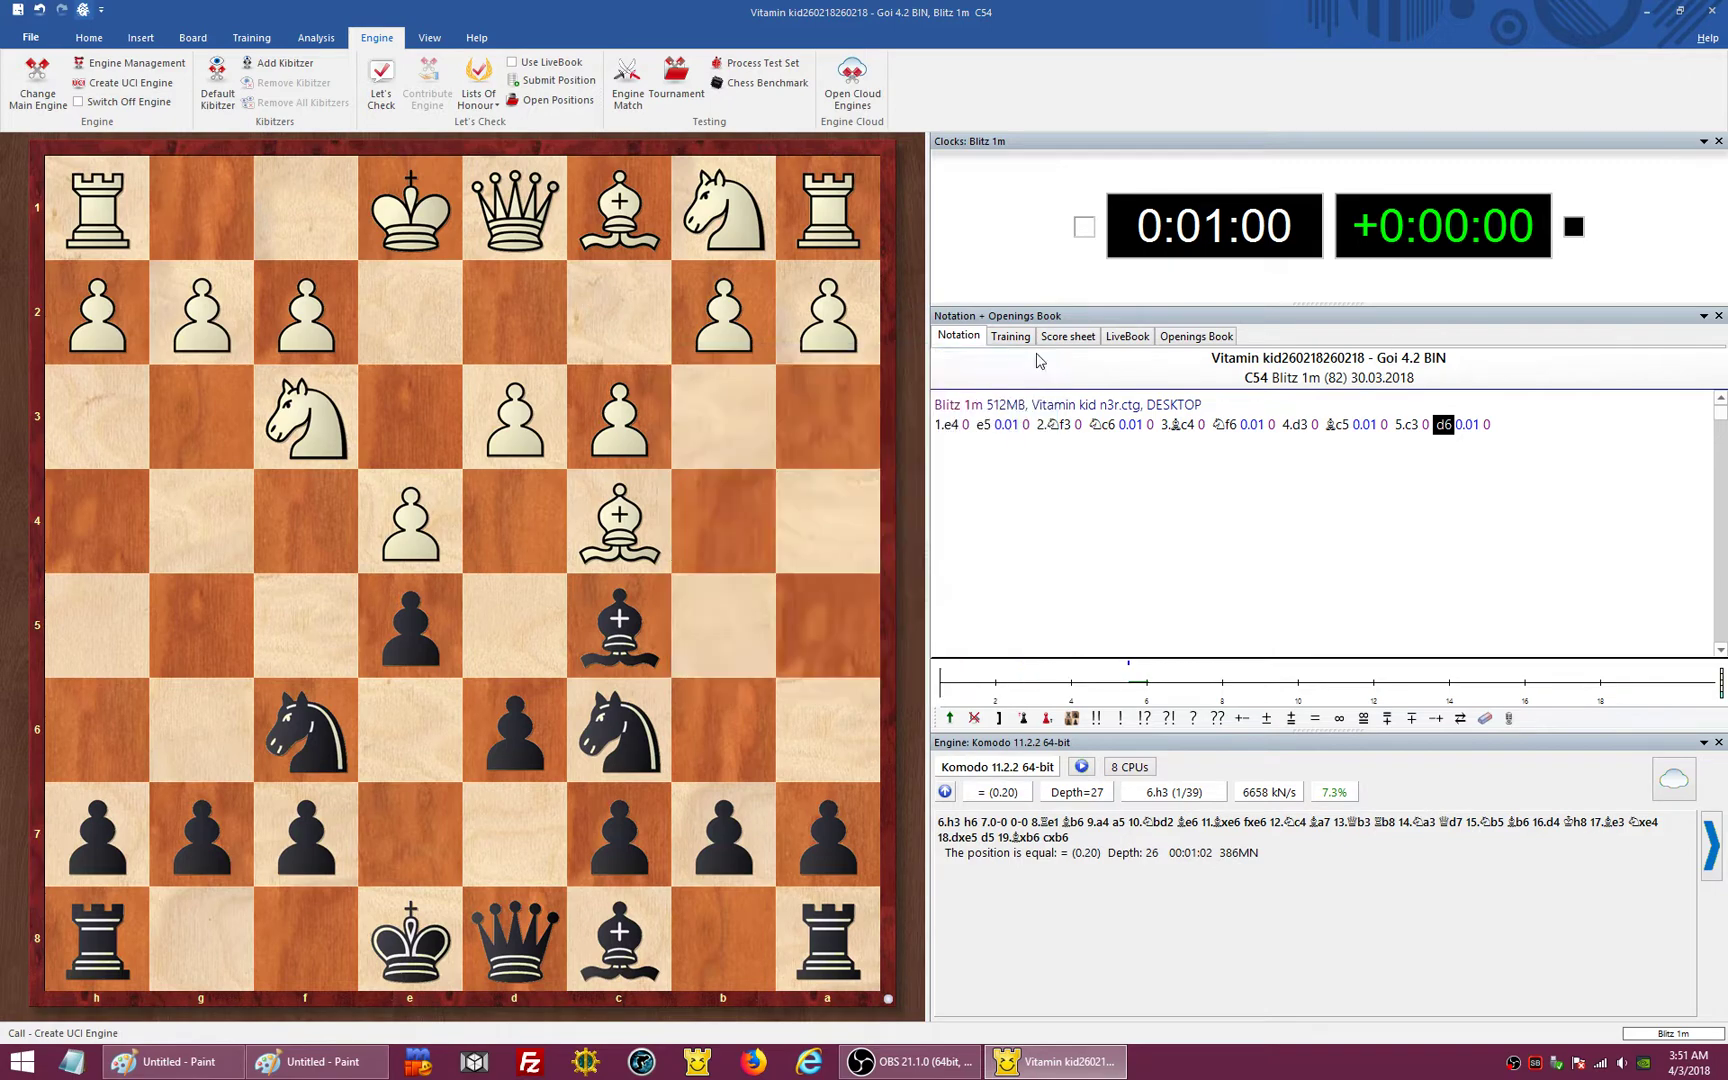
left_click(38, 82)
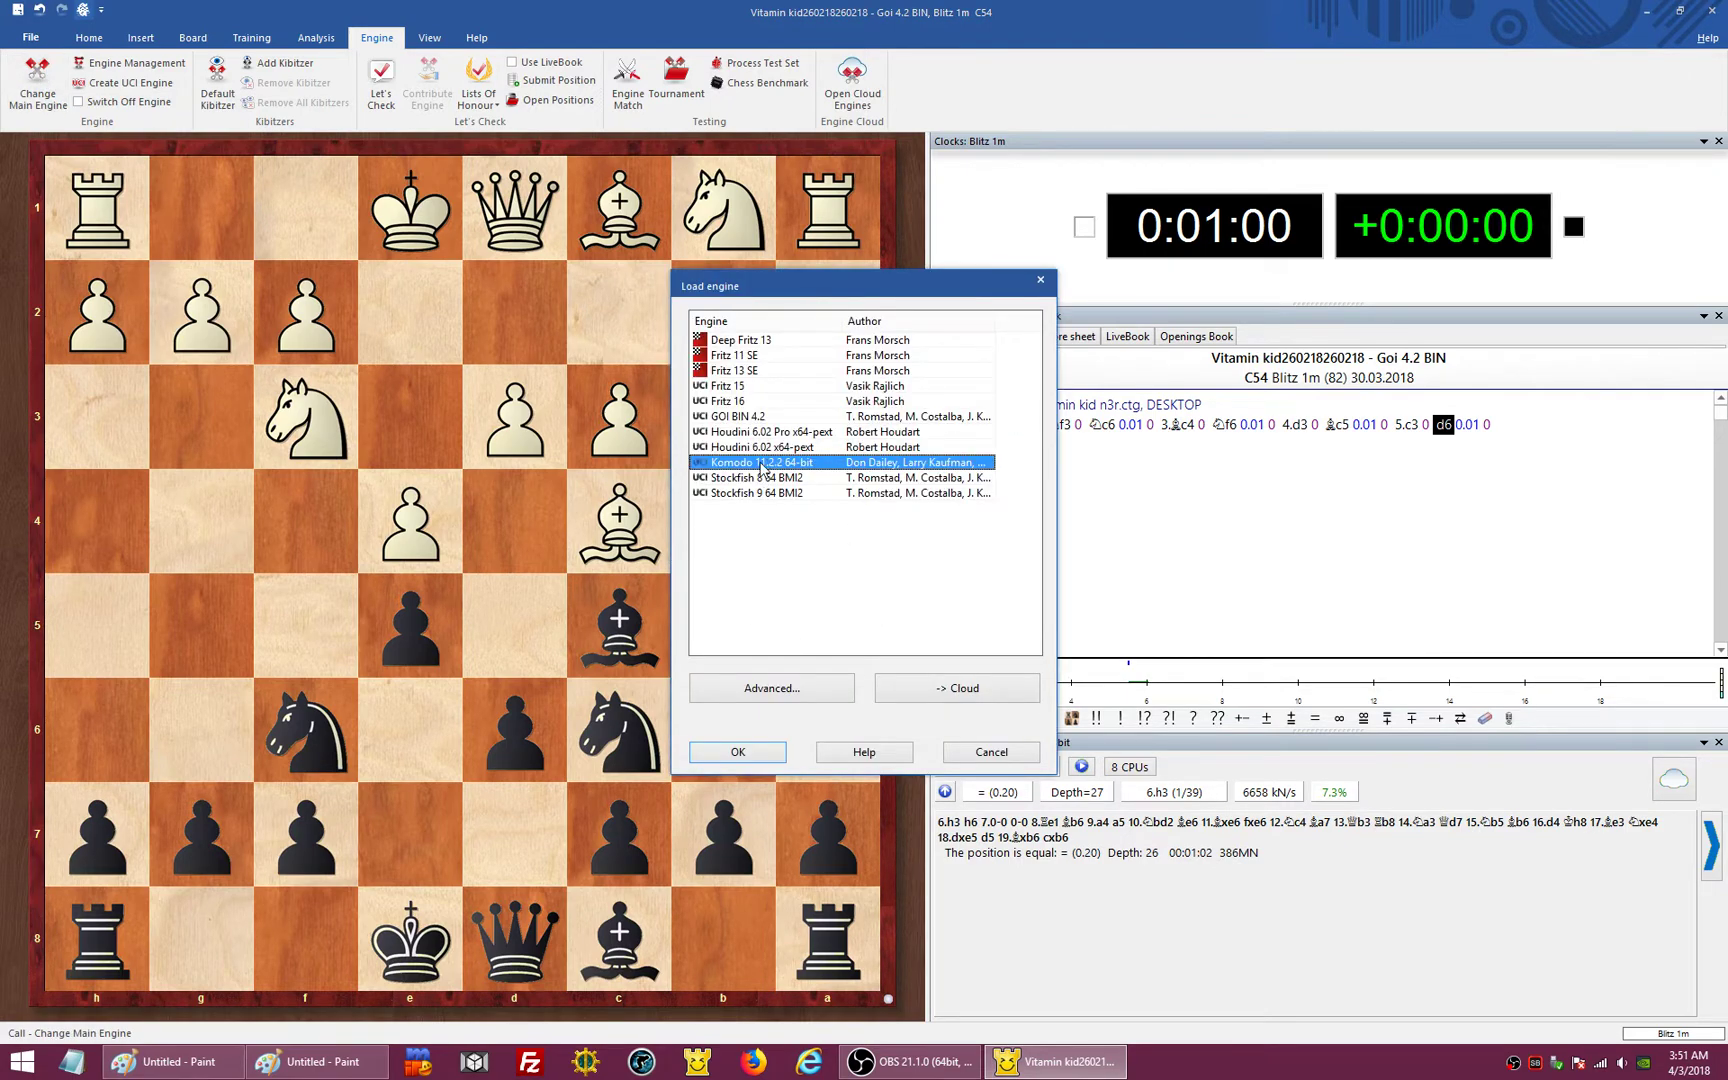
left_click(800, 693)
- Set Komodo's hashtable to 2048 MB and reload it as the main engine
left_click(1016, 529)
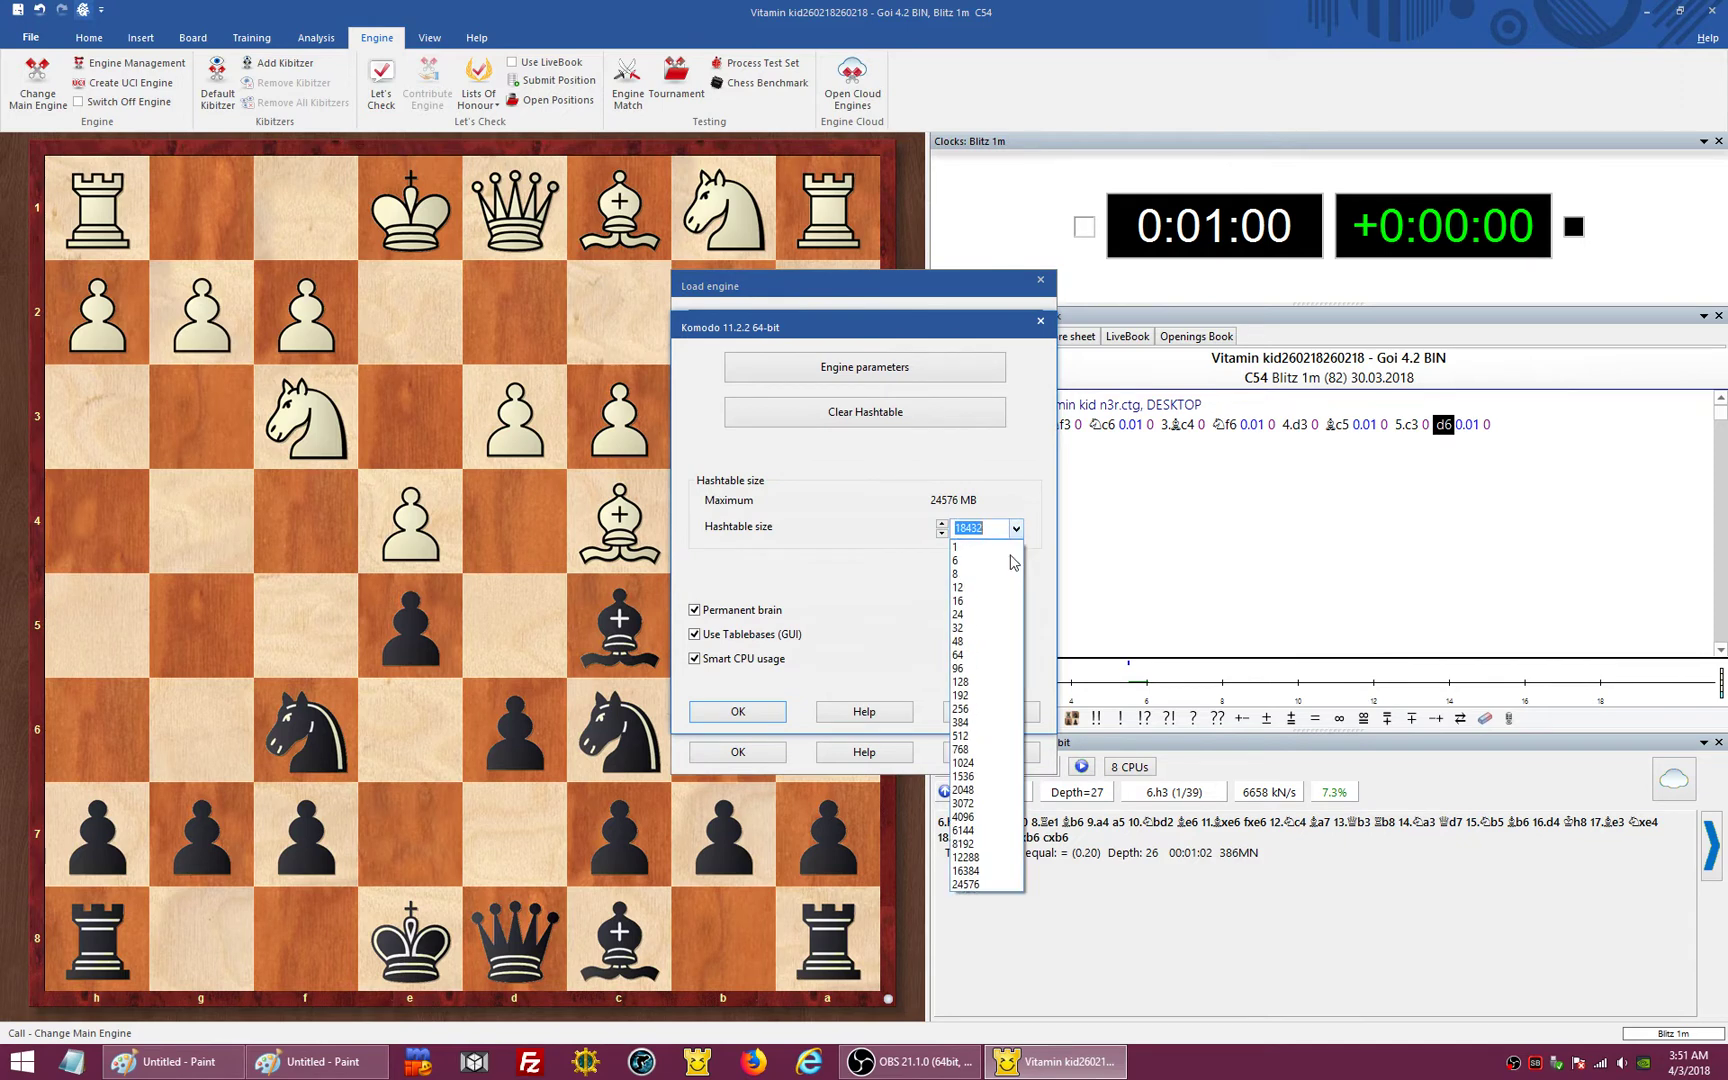
left_click(974, 818)
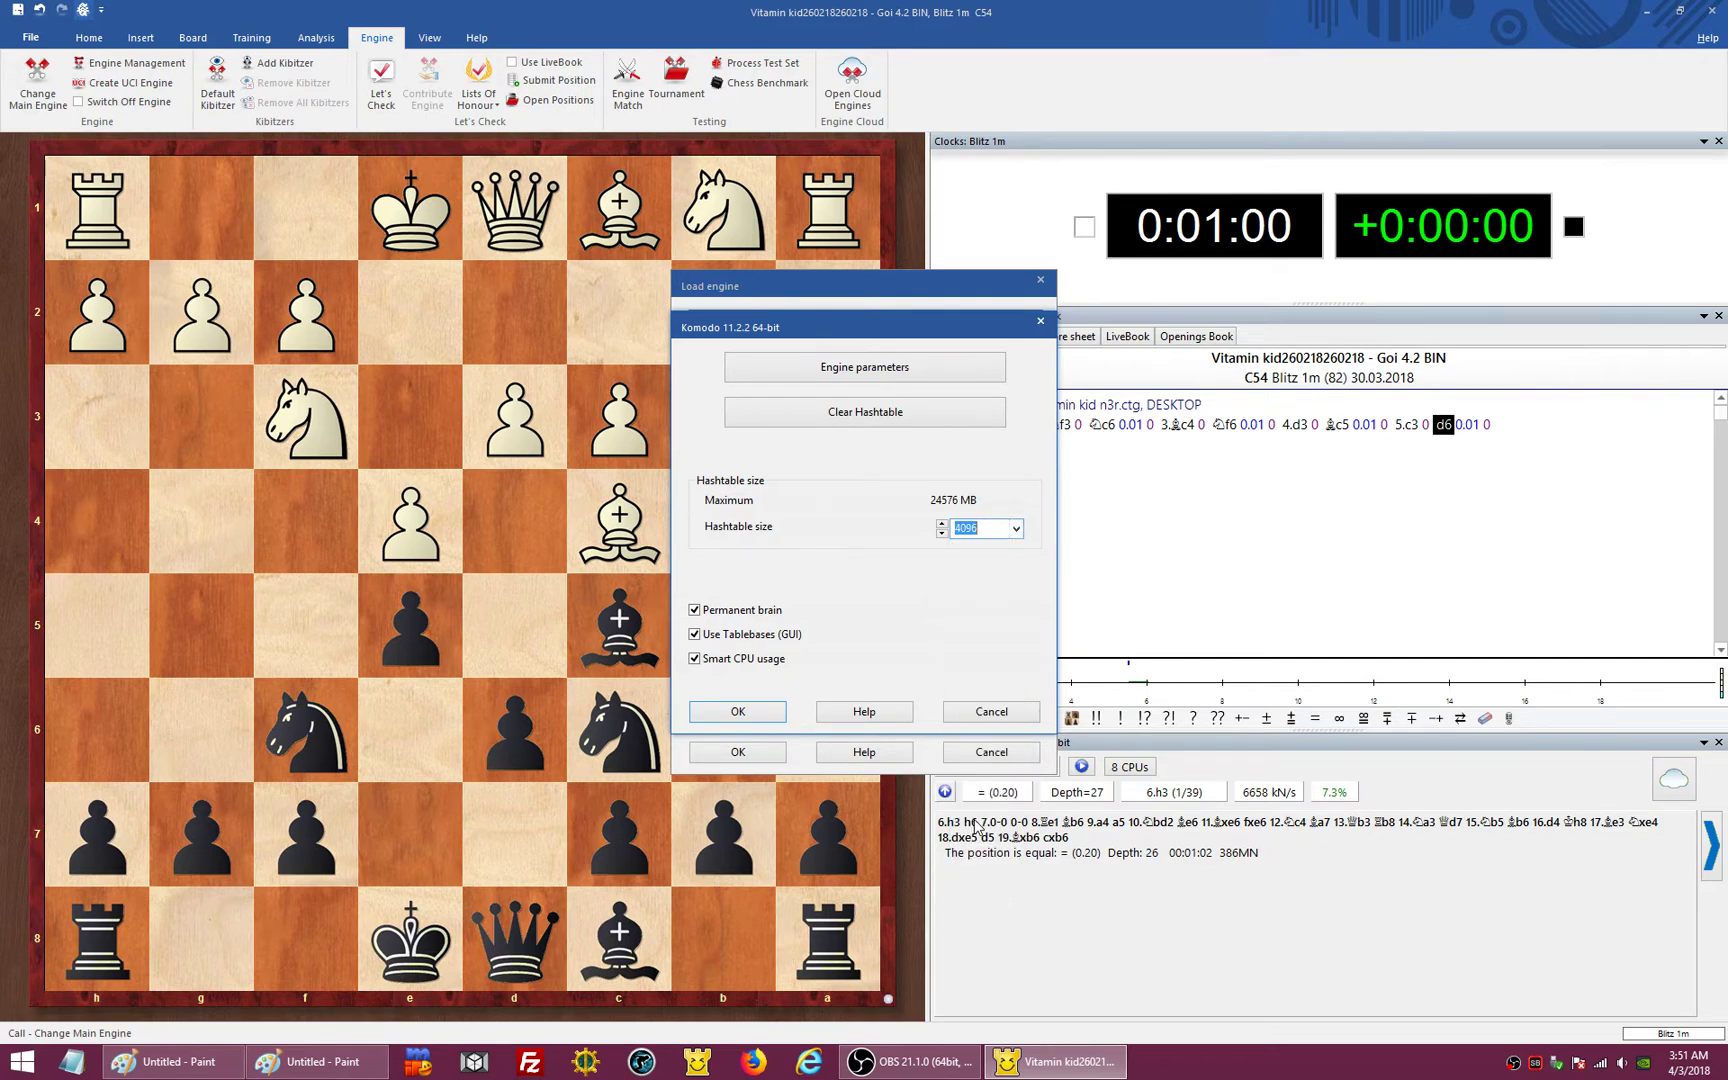
left_click(1016, 529)
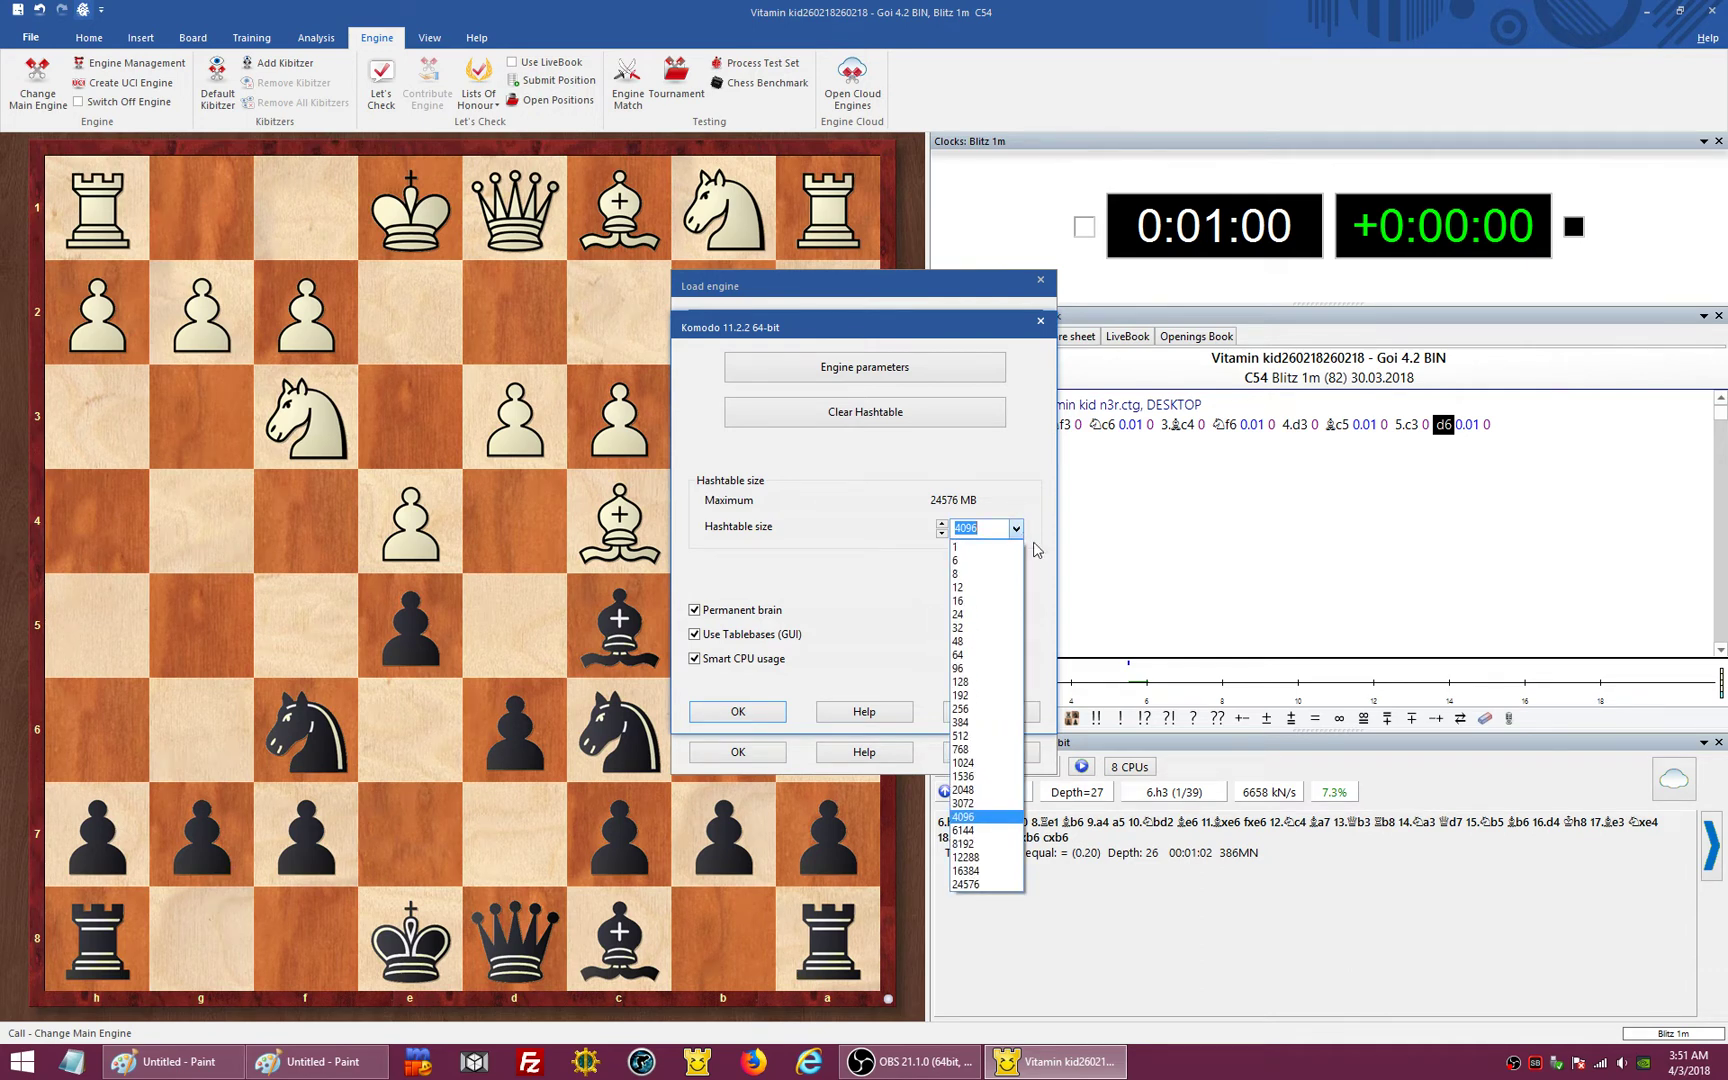
left_click(975, 791)
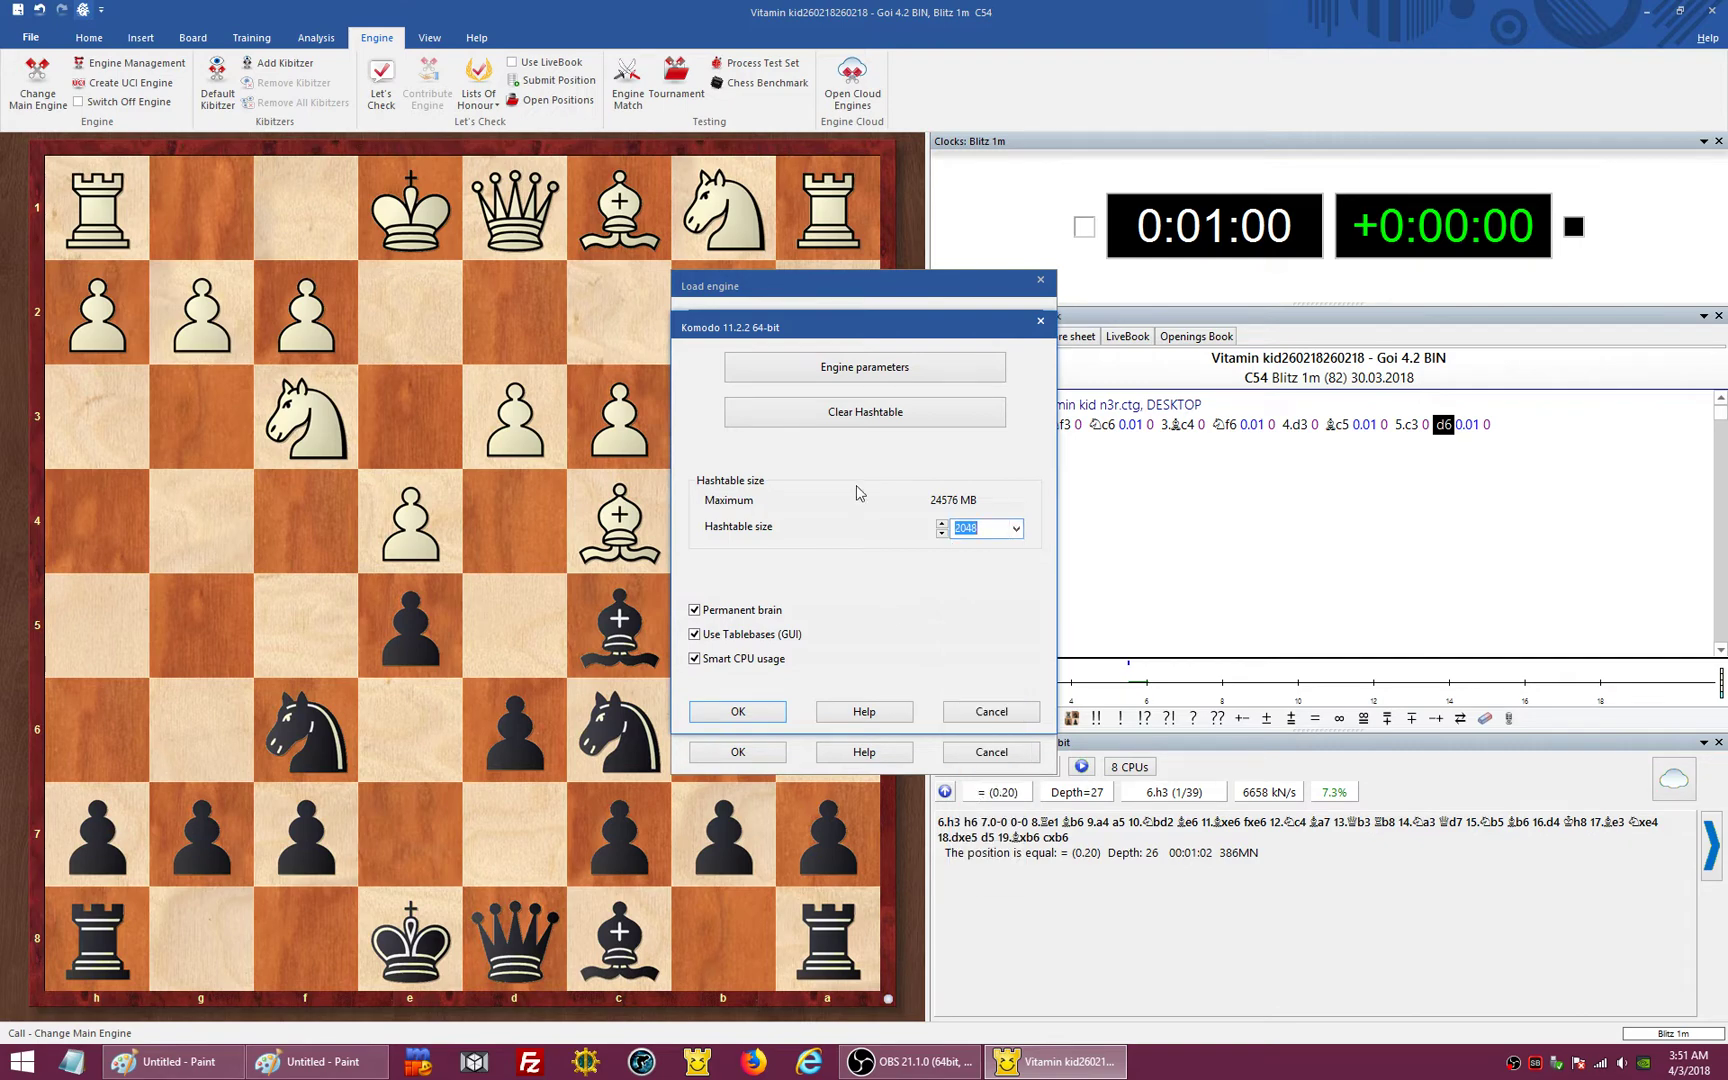
left_click(818, 368)
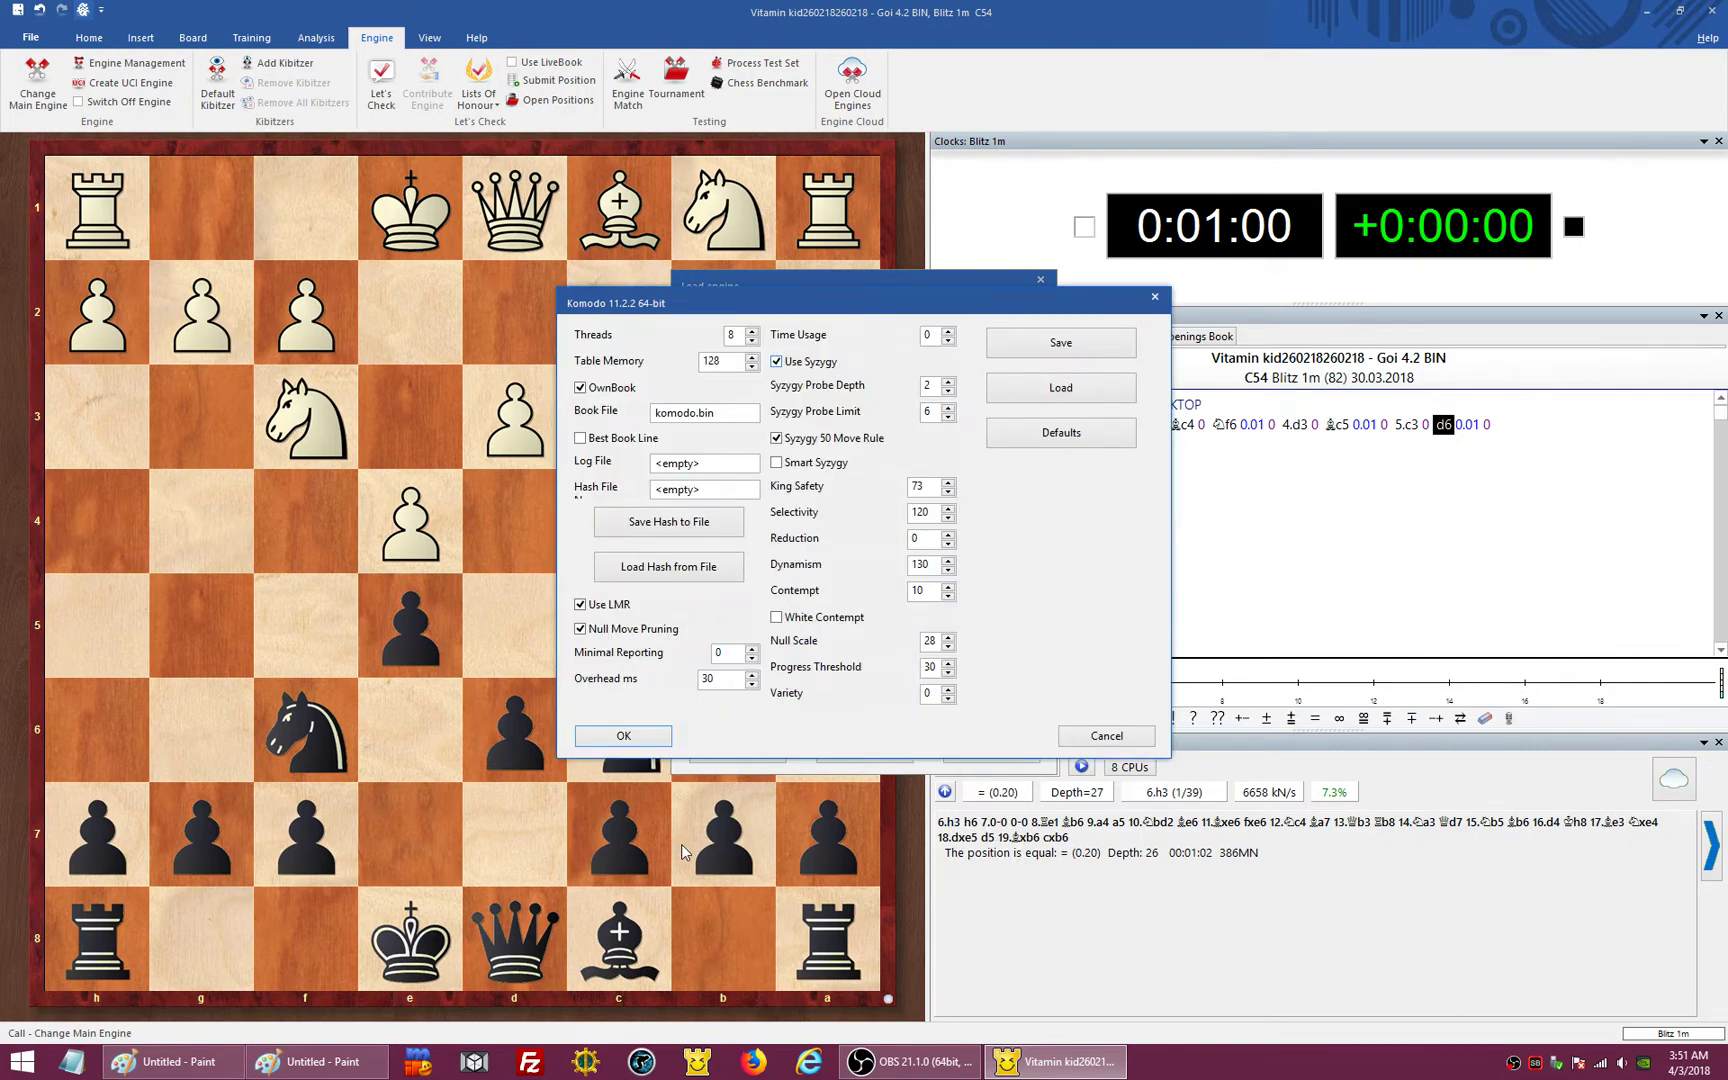
left_click(616, 740)
left_click(726, 710)
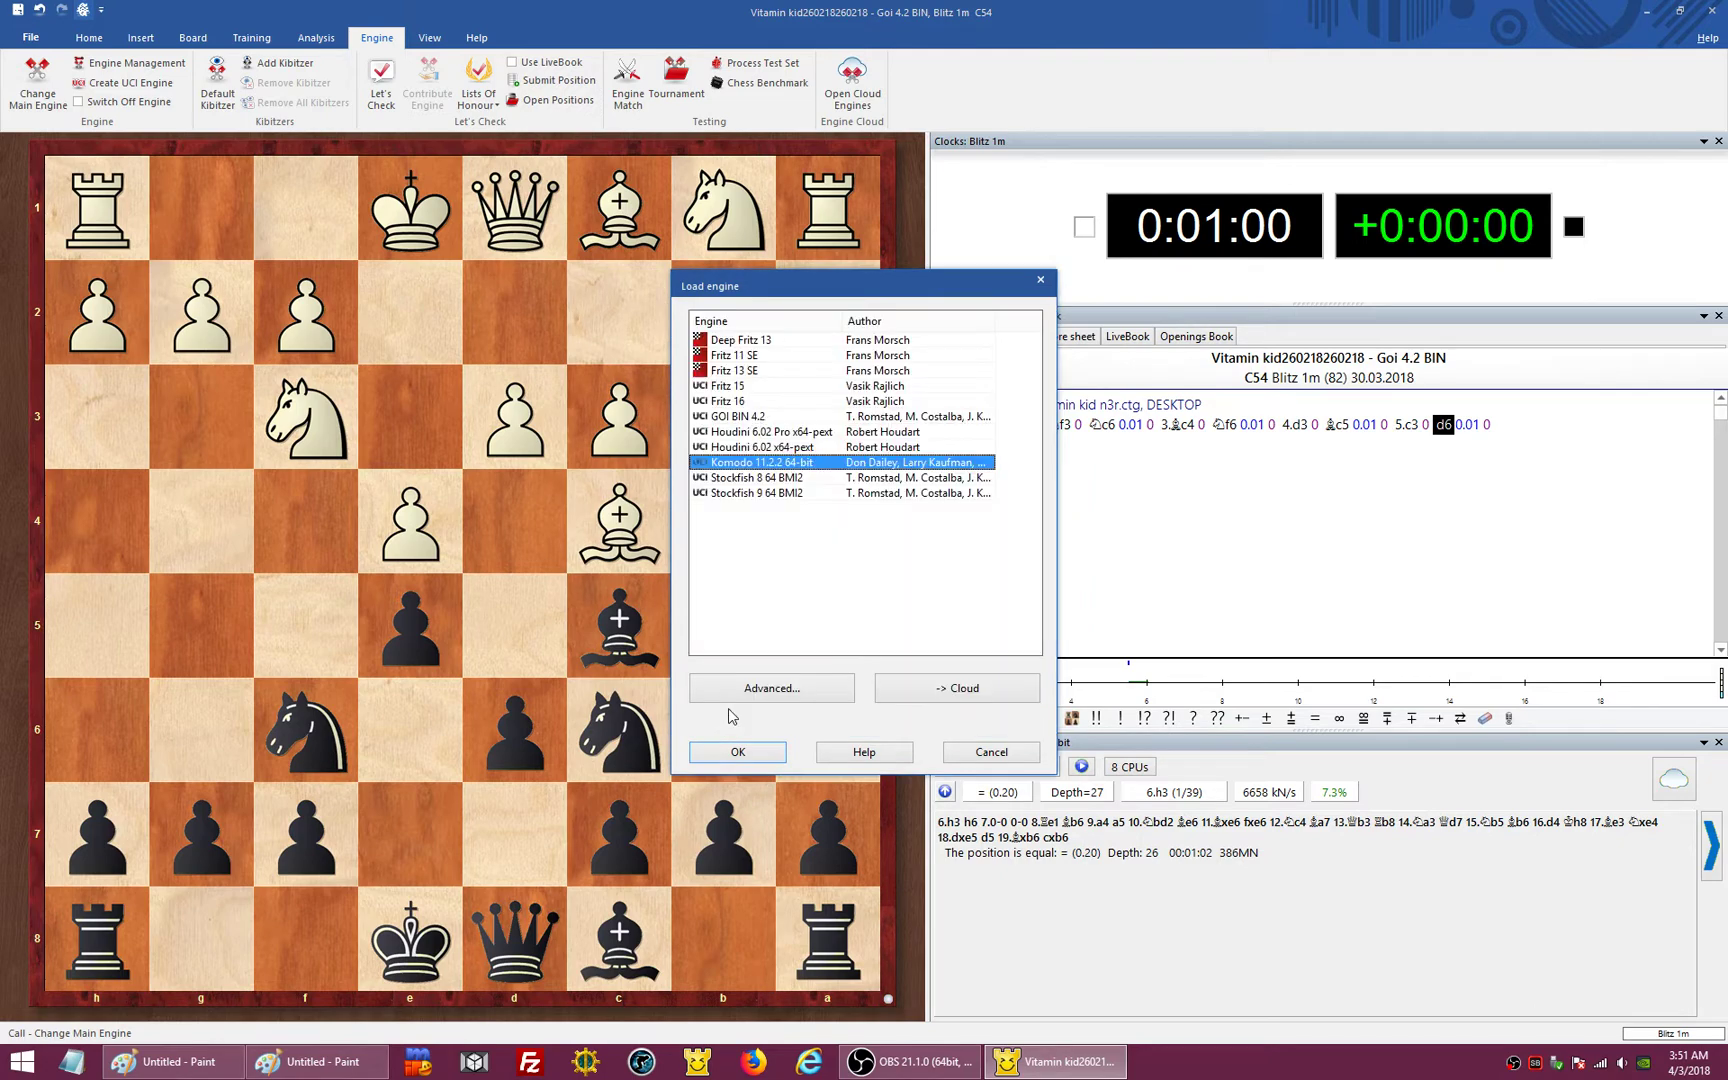
left_click(735, 752)
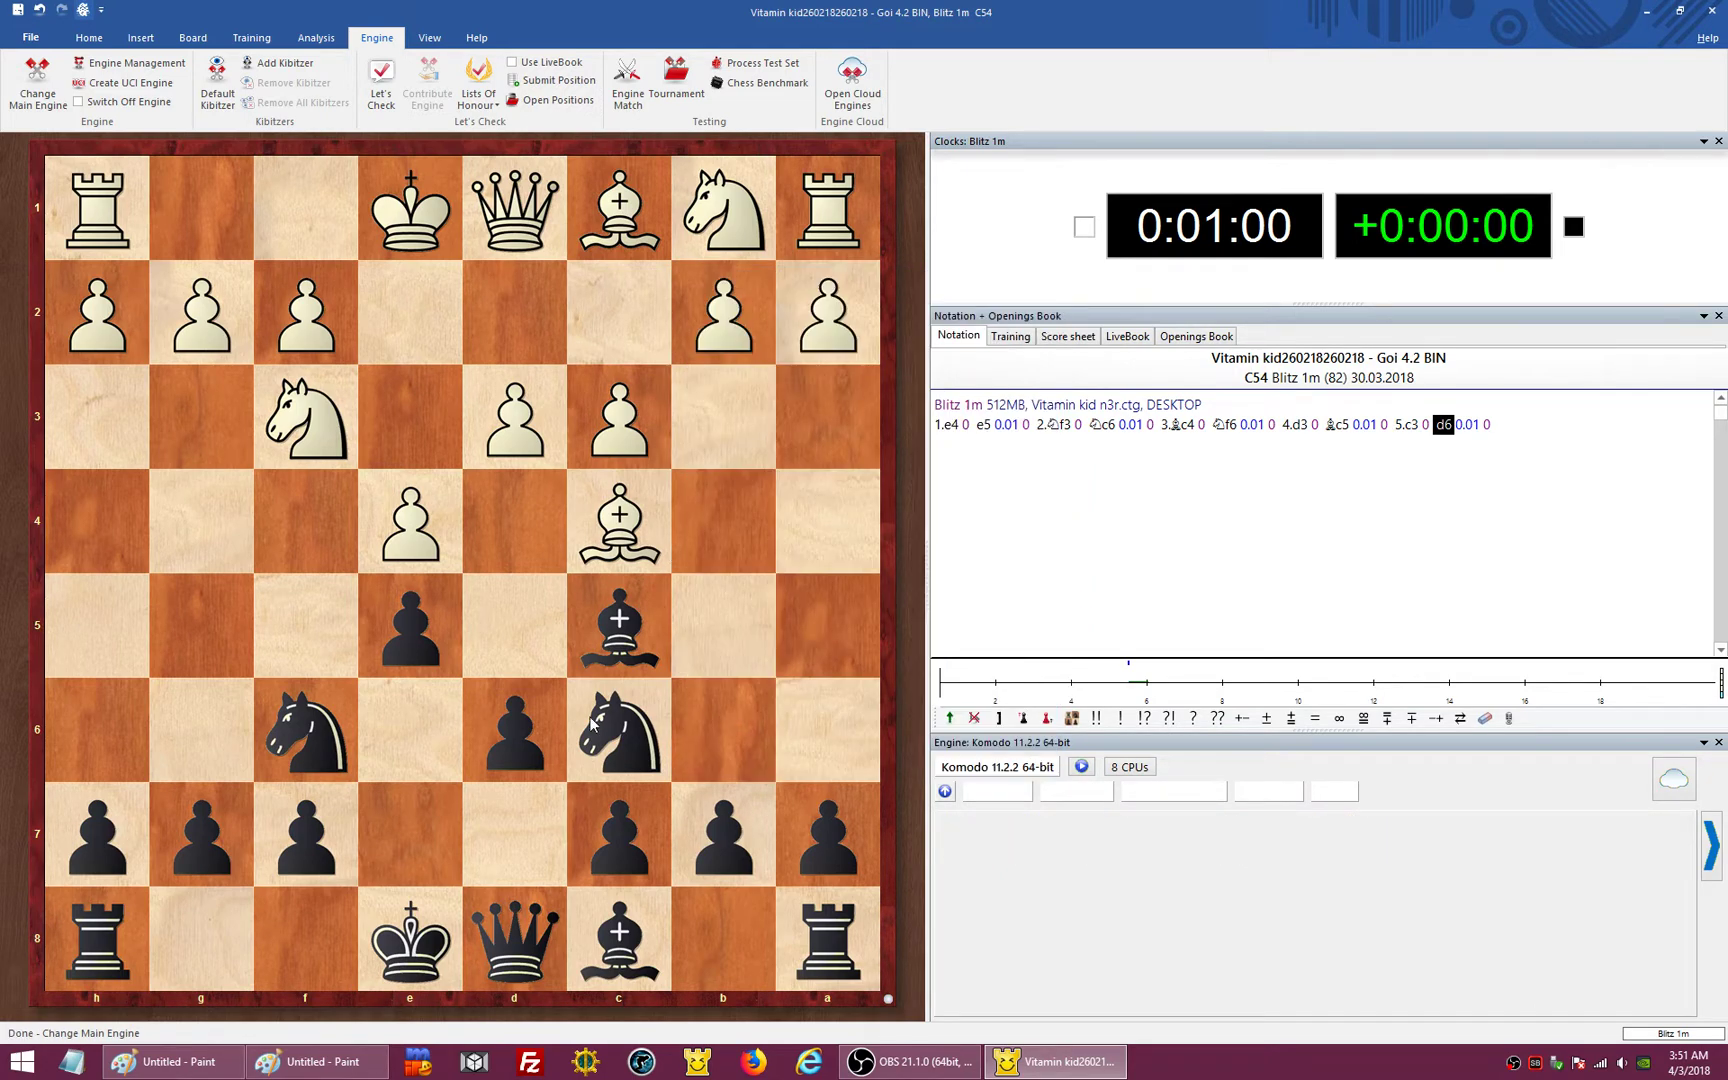
- Close the second screenshot image with Don't Save and restart infinite analysis with the 2048 MB Komodo
left_click(310, 1068)
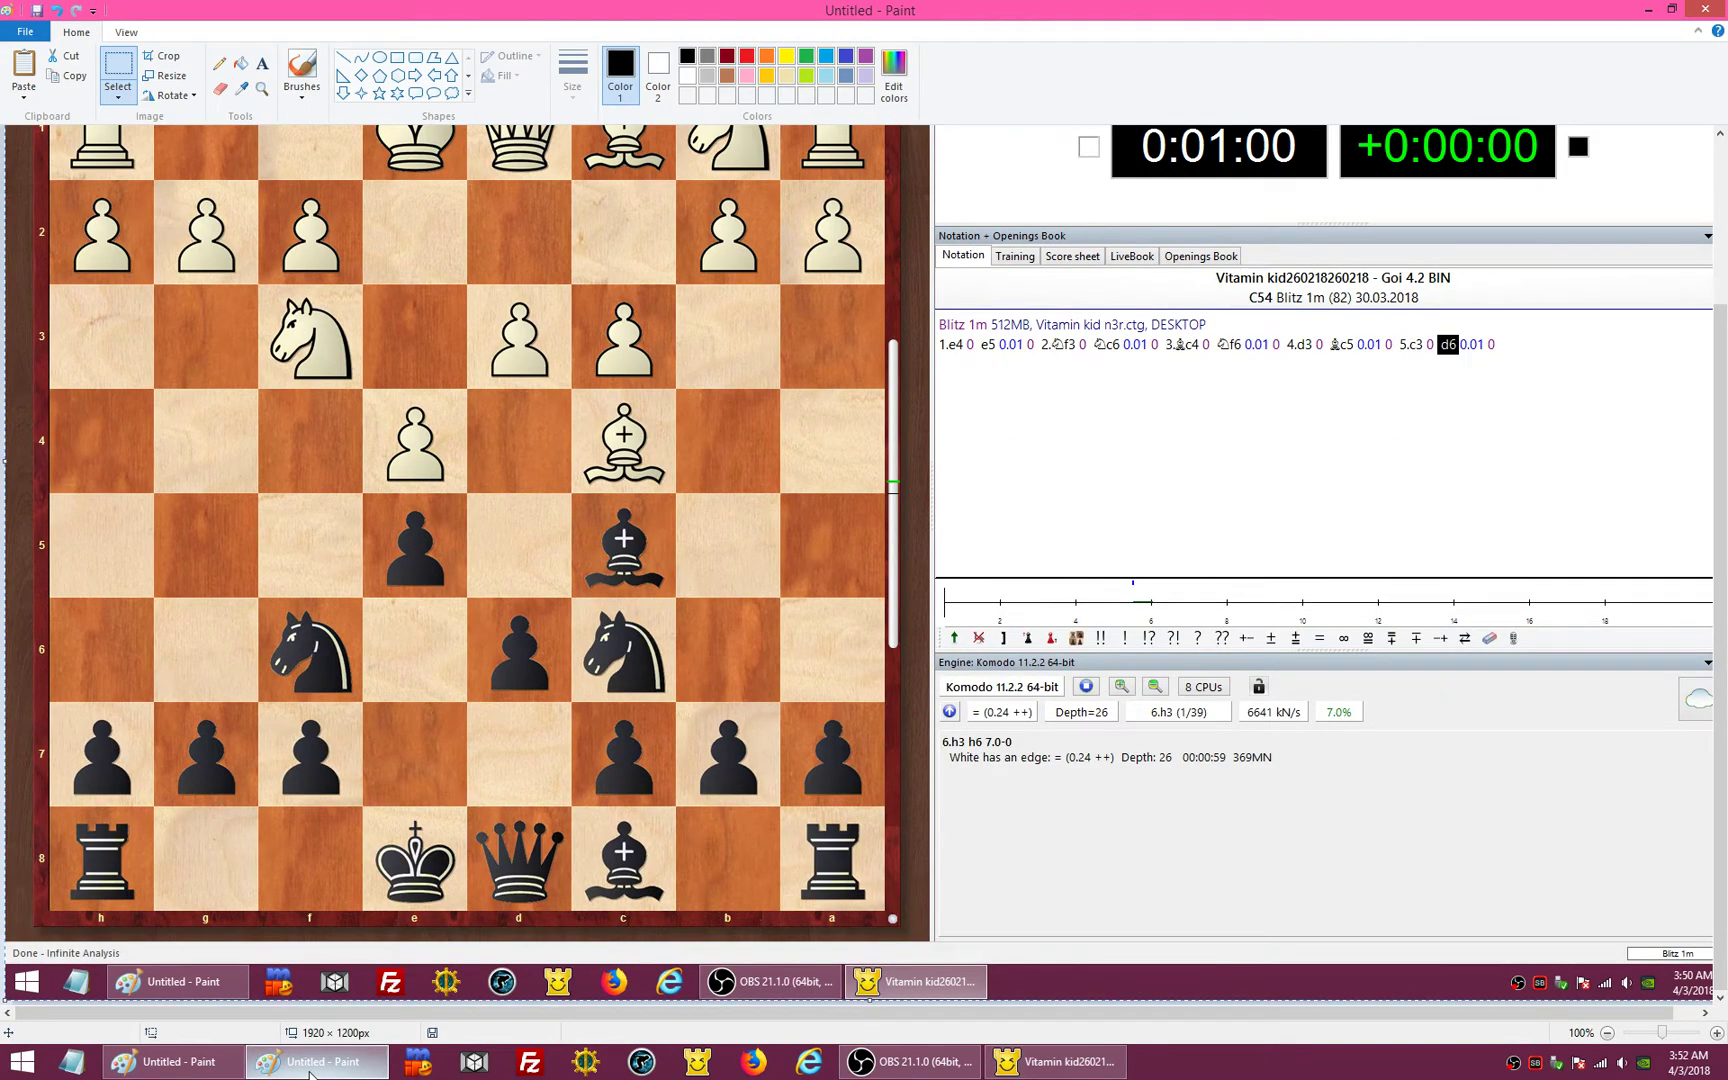
left_click(1703, 10)
left_click(890, 531)
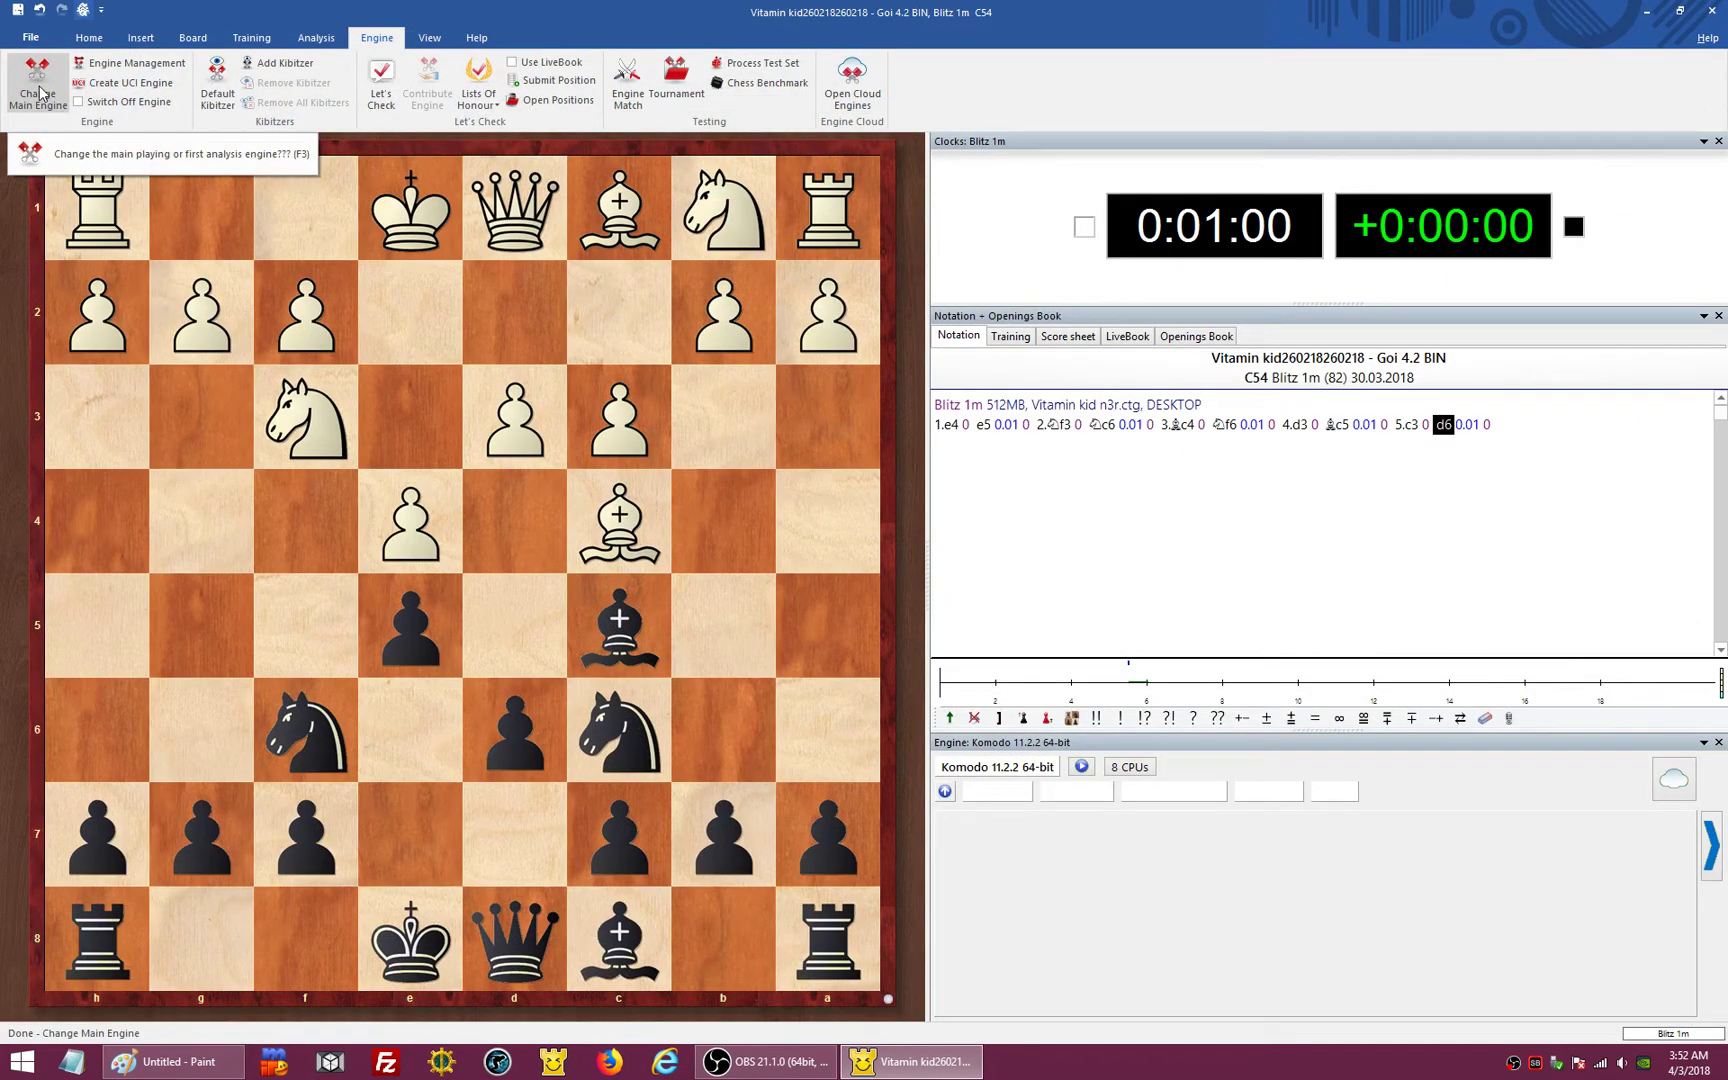
left_click(89, 37)
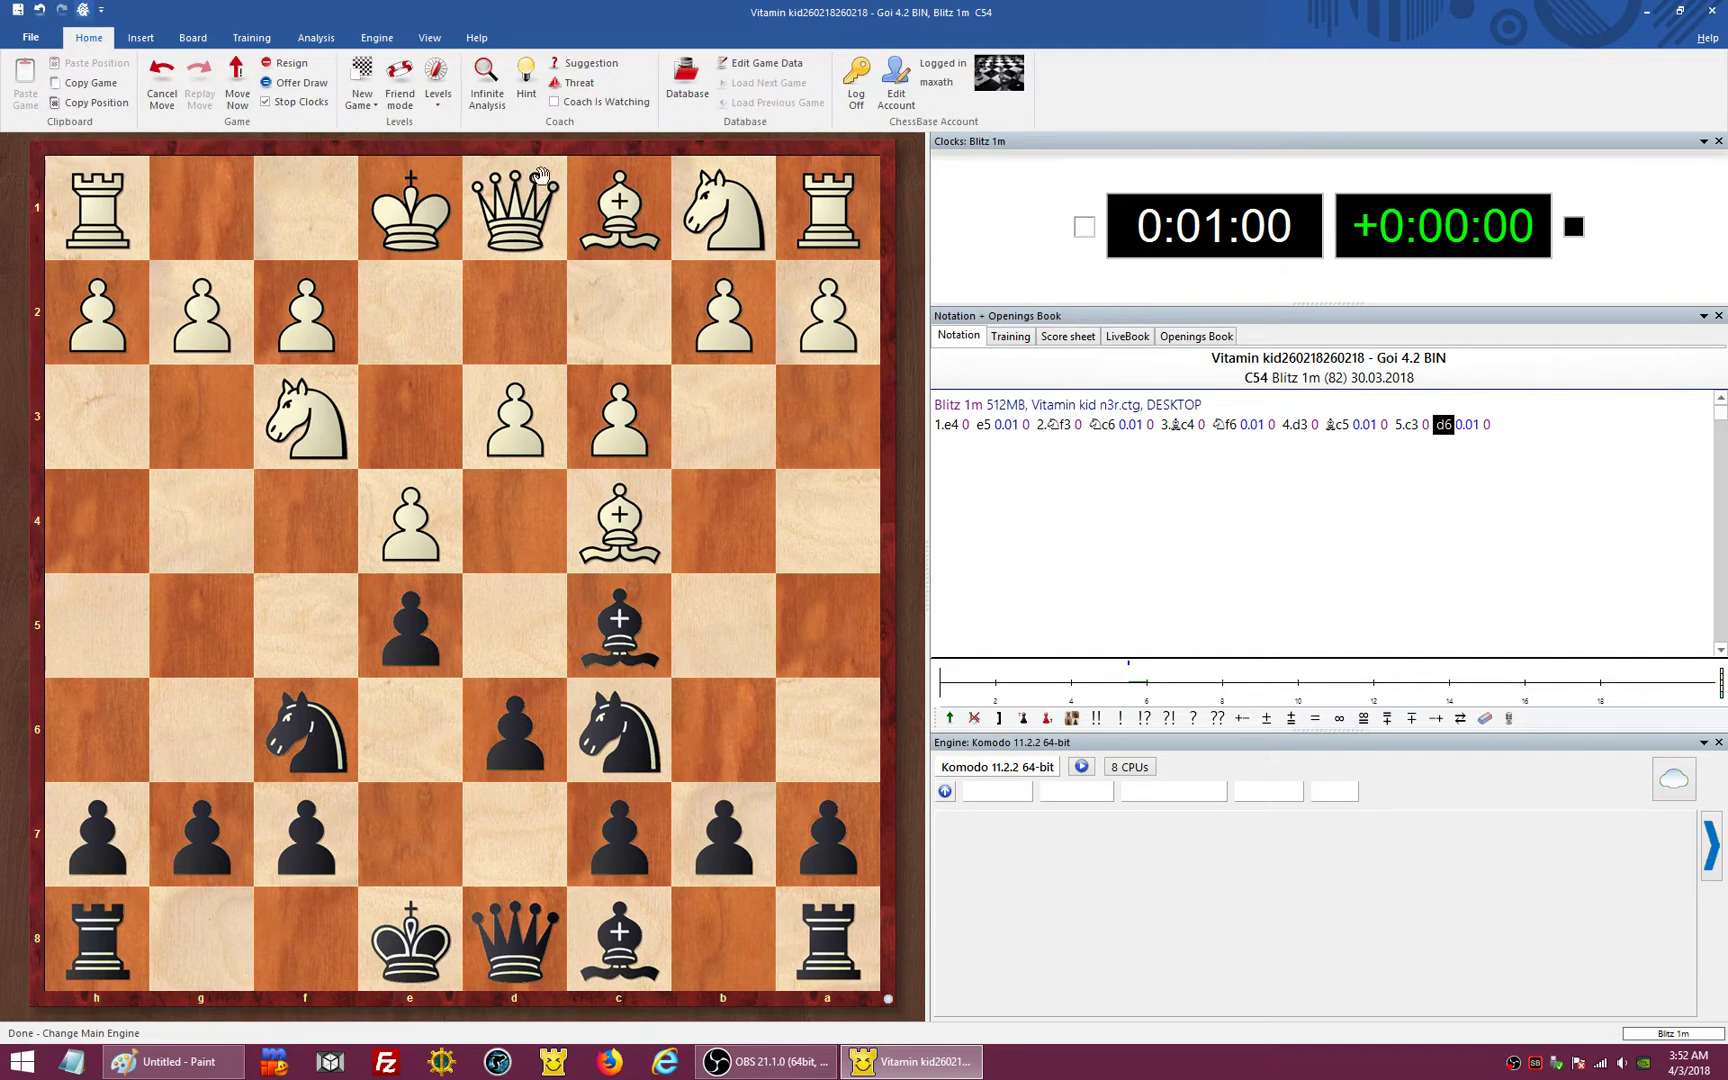
left_click(487, 96)
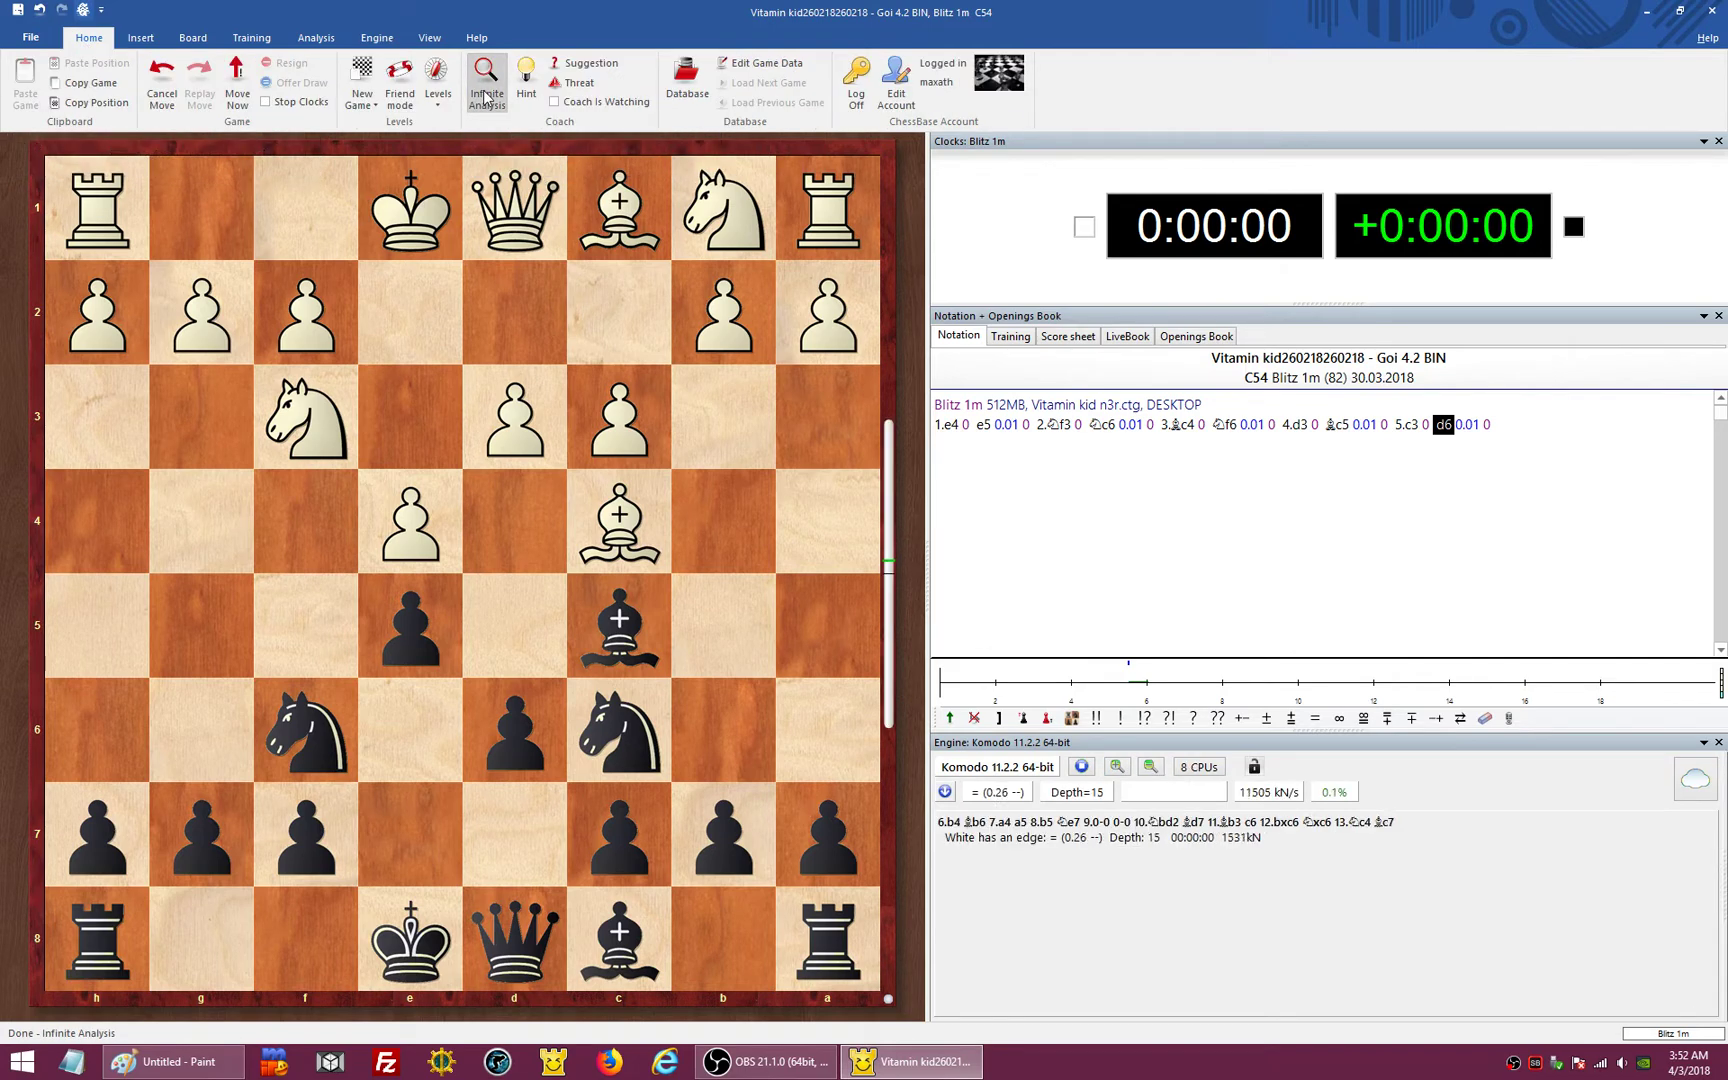